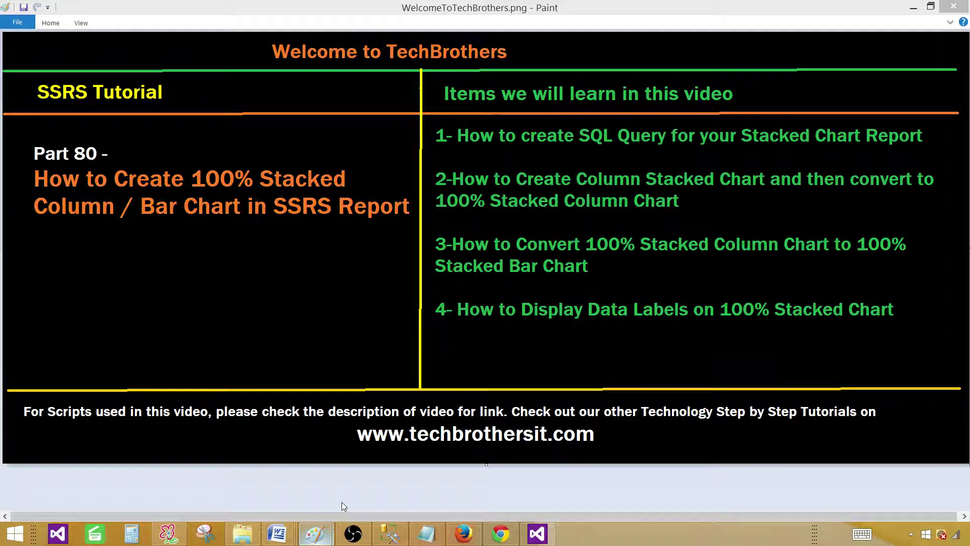
- In SSMS, review the Region, Country and ItemsSold query and its result columns
left_click(390, 535)
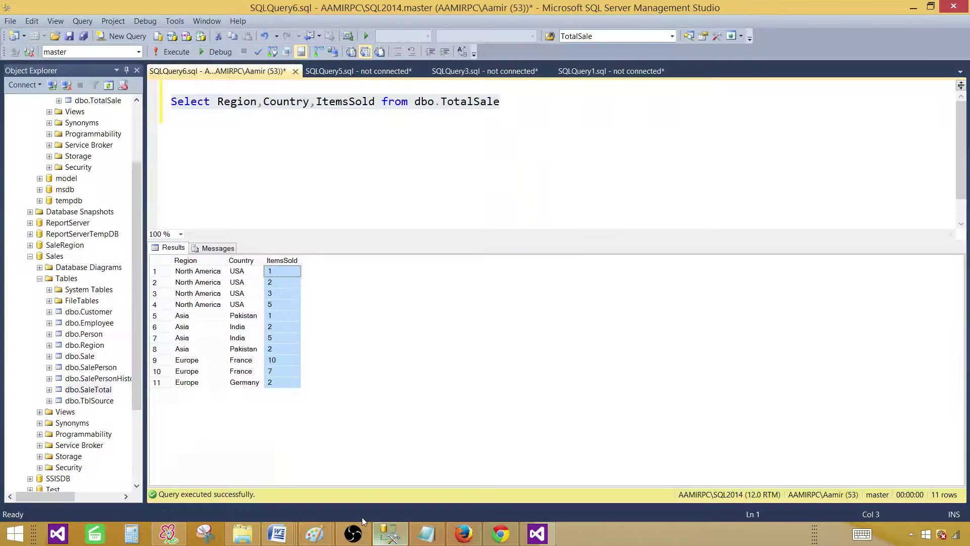
left_click(294, 124)
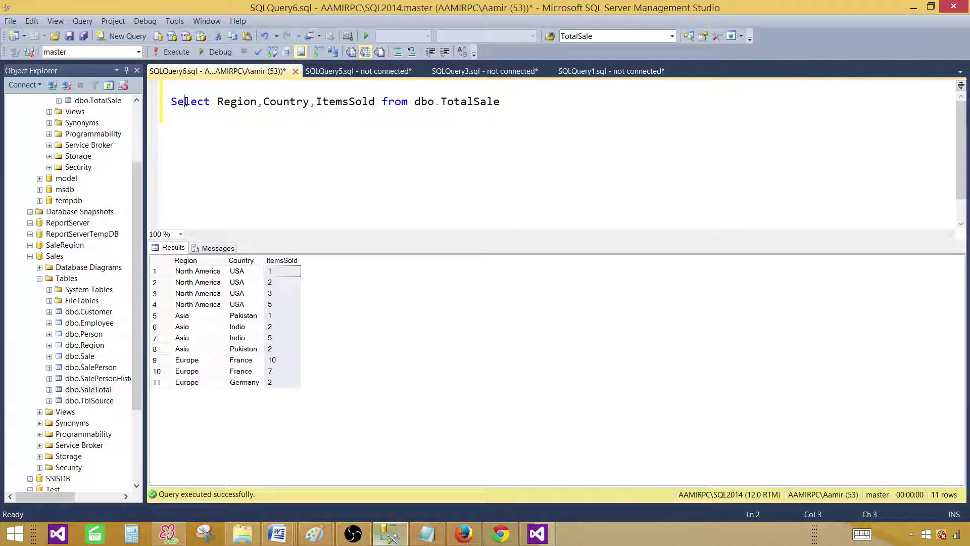
double_click(230, 104)
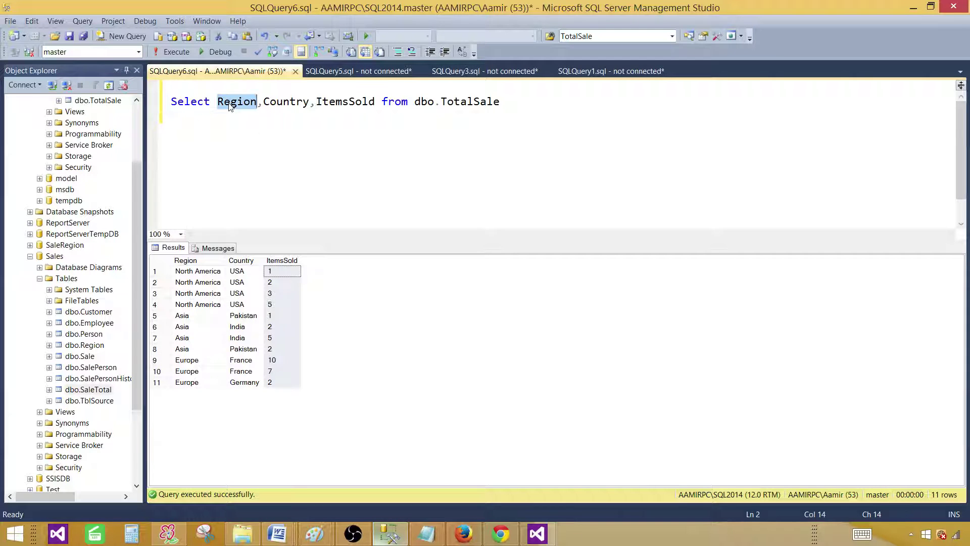
double_click(296, 104)
double_click(336, 104)
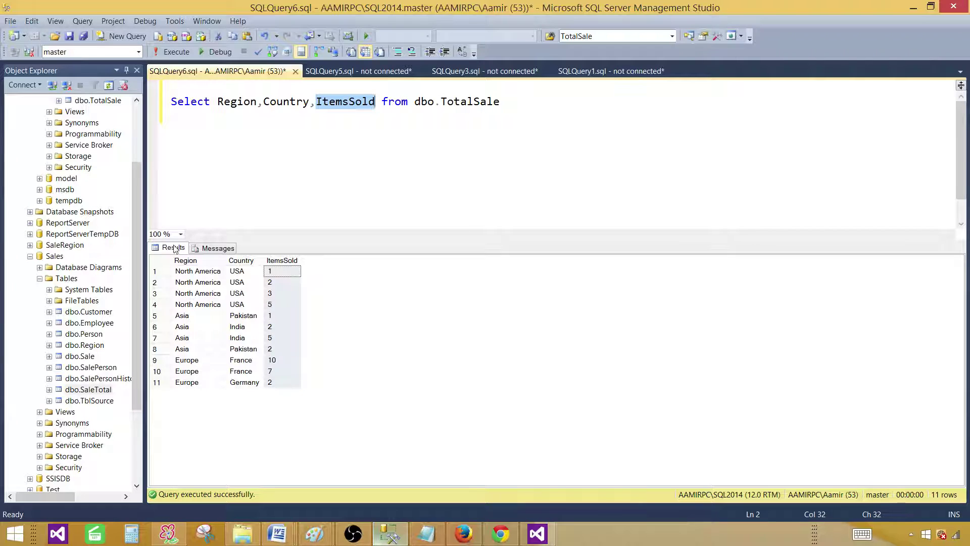
left_click(205, 262)
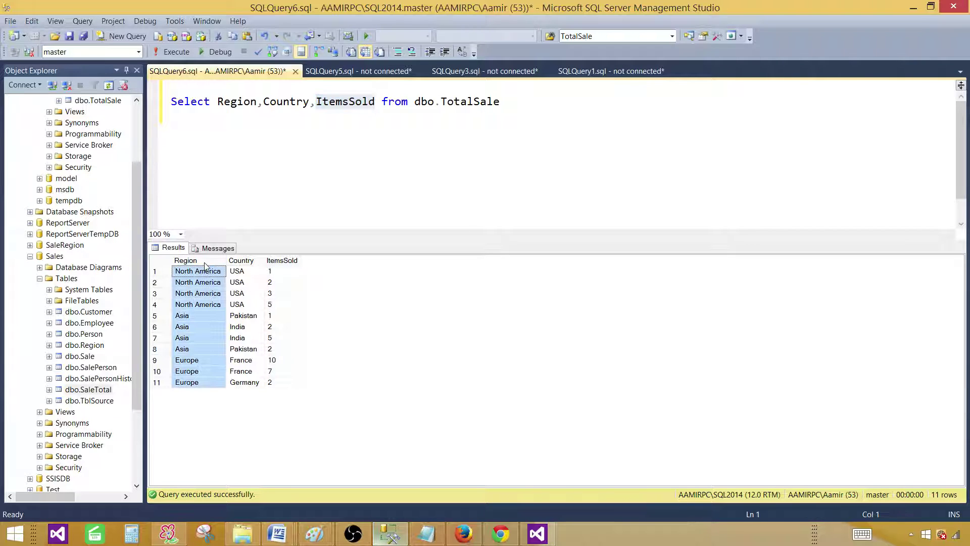
left_click(242, 261)
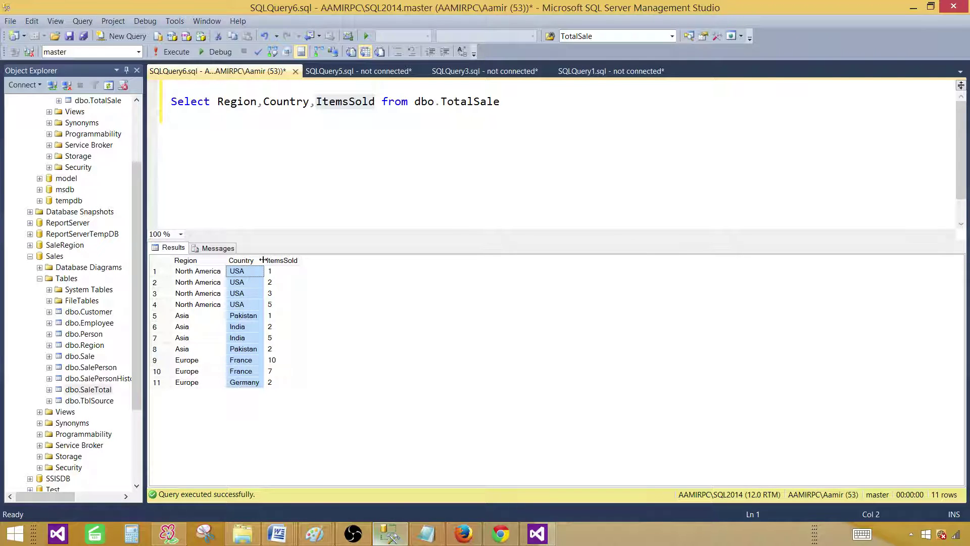
left_click(282, 263)
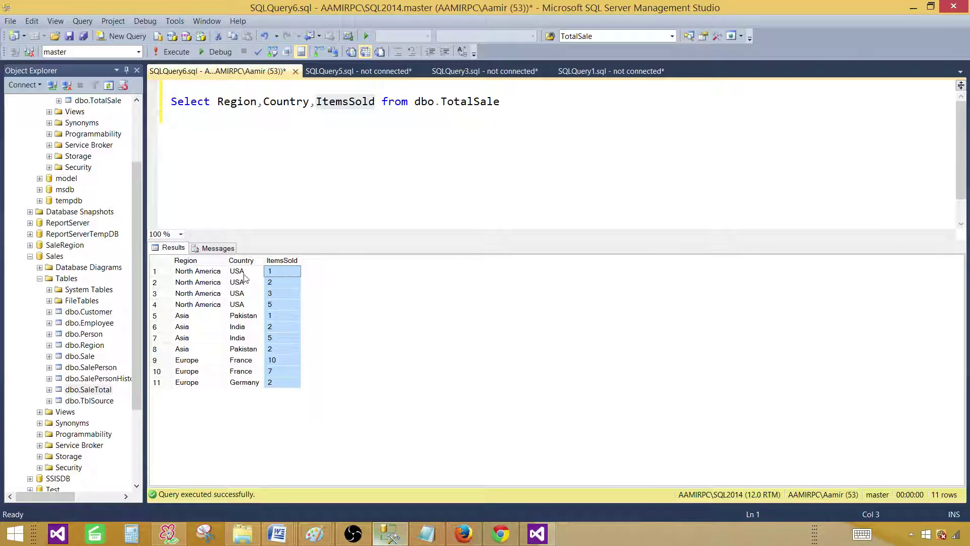
left_click_drag(244, 274, 244, 283)
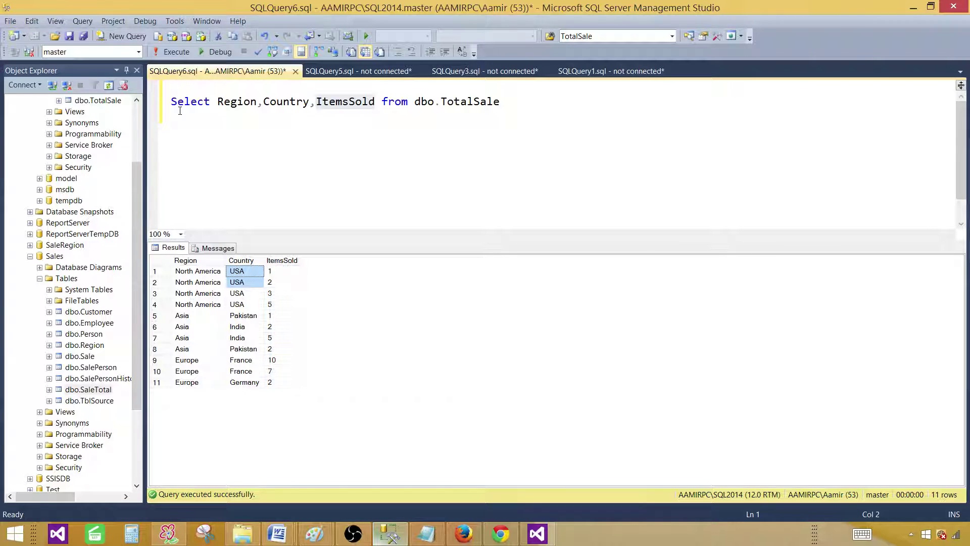
- Select and copy the full query text, then return to Visual Studio
left_click(355, 136)
left_click_drag(514, 104, 171, 101)
right_click(172, 102)
left_click(208, 126)
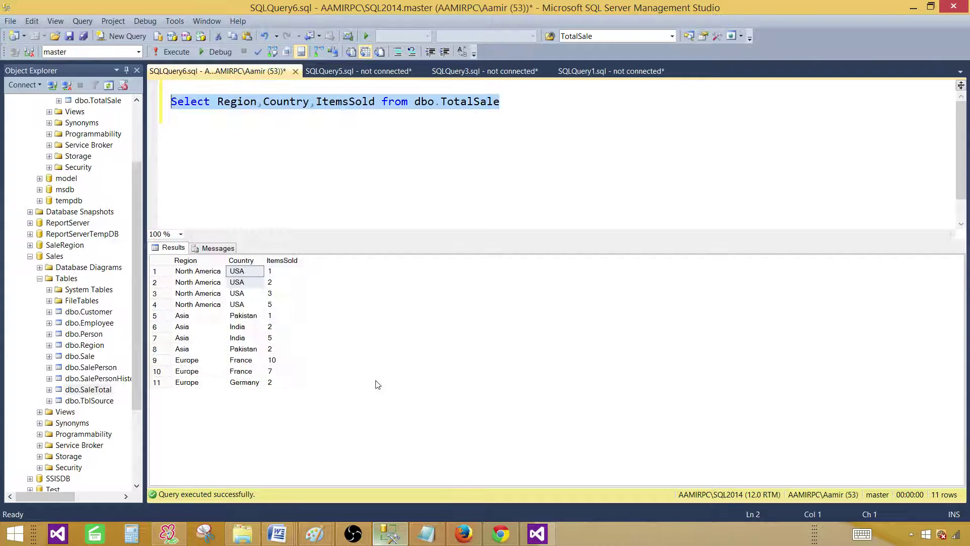
- Add a new report item named 100PerStackedChart to the project's Reports folder
left_click(537, 533)
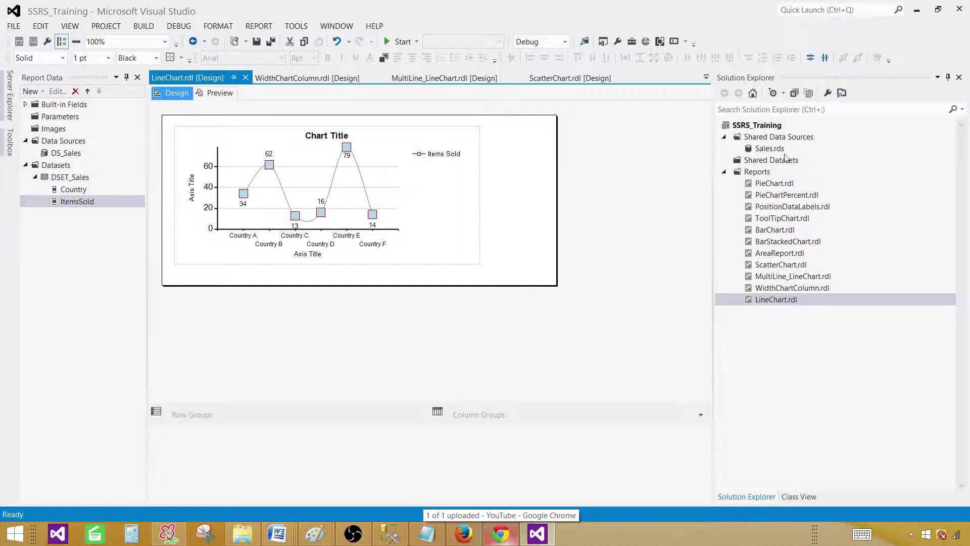
left_click(758, 174)
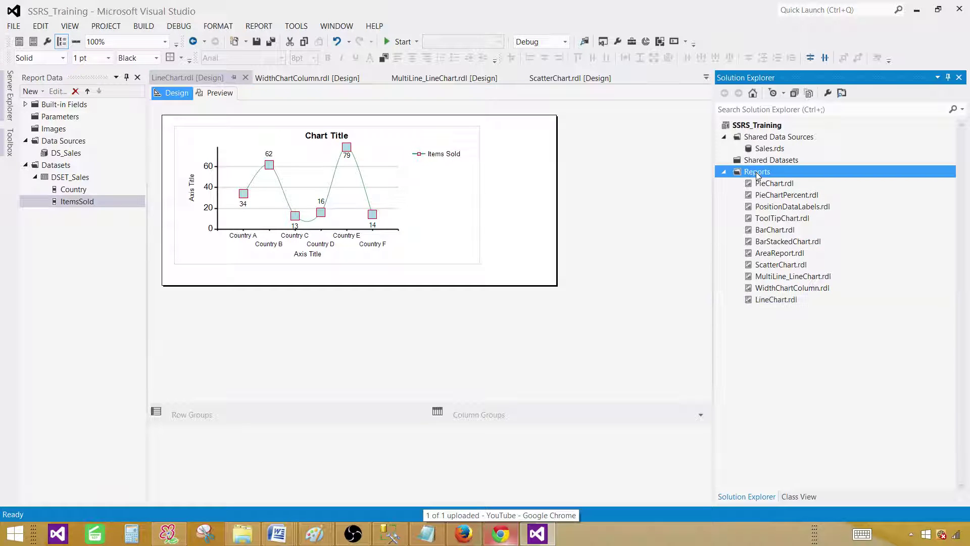
right_click(758, 174)
mouse_move(784, 195)
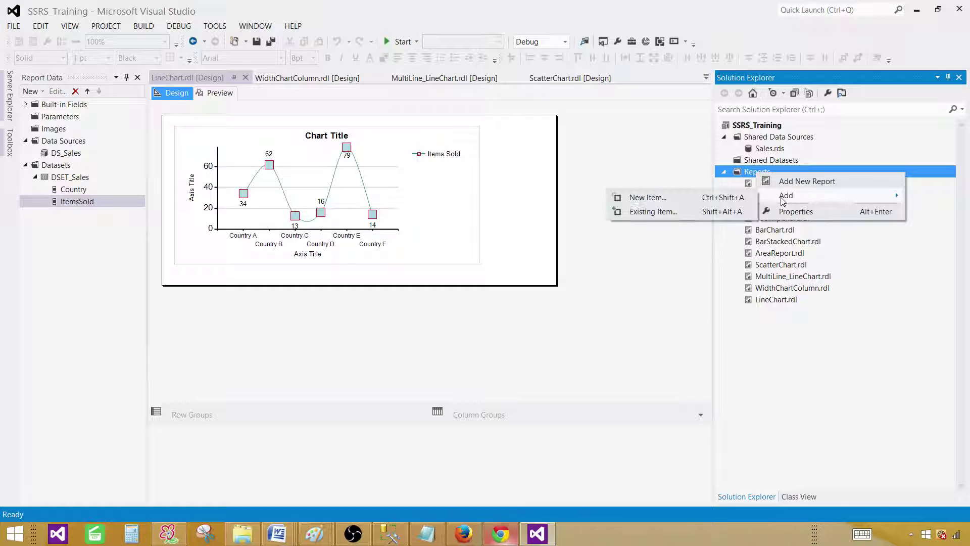
left_click(711, 201)
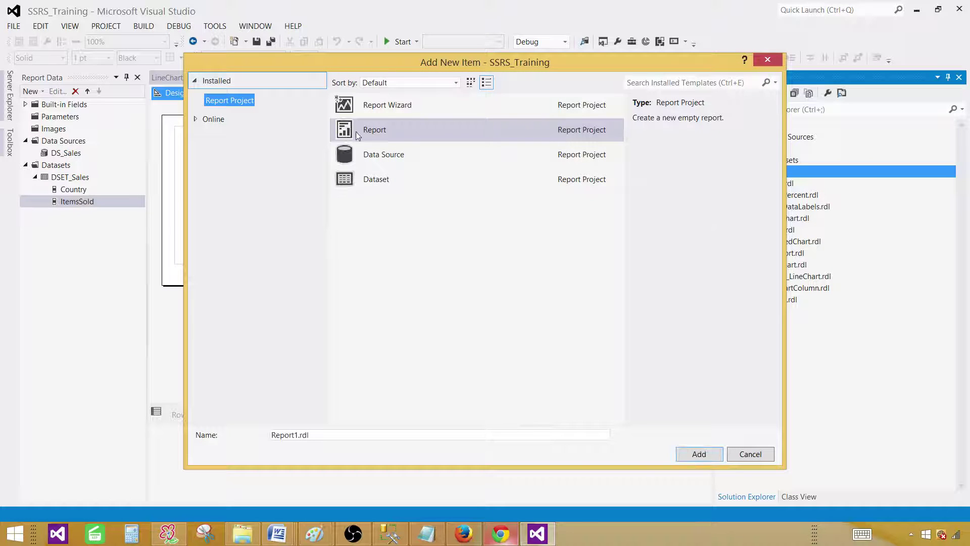
left_click(284, 436)
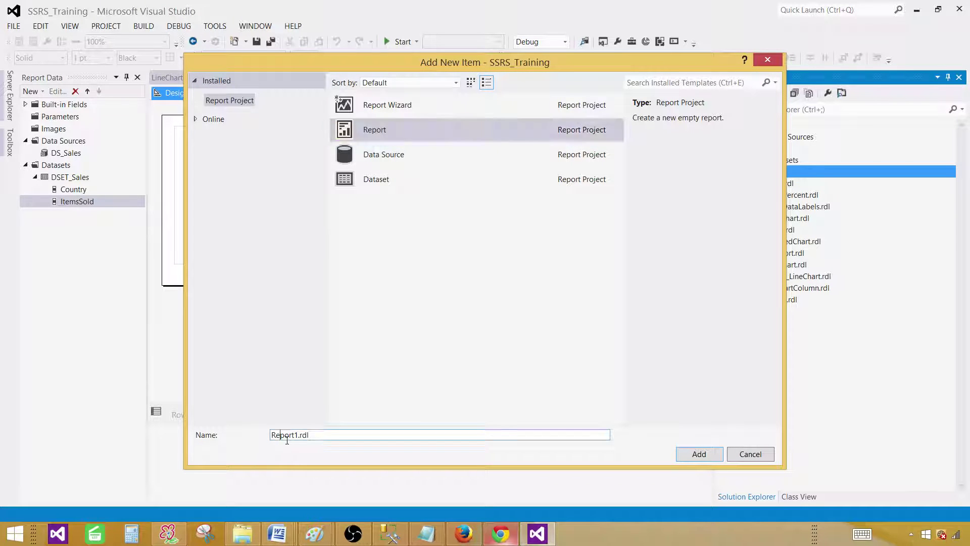
left_click_drag(298, 437, 248, 435)
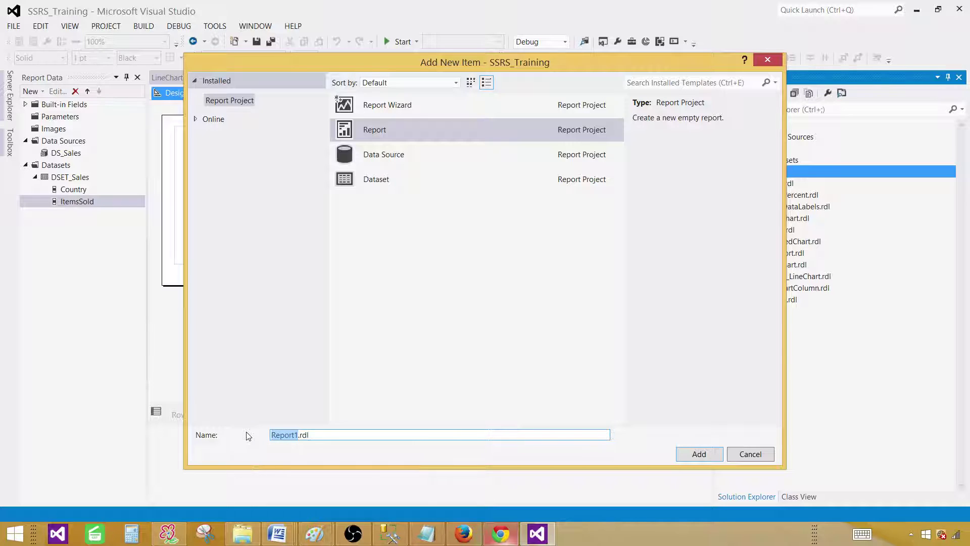
type("100PerStackedChart")
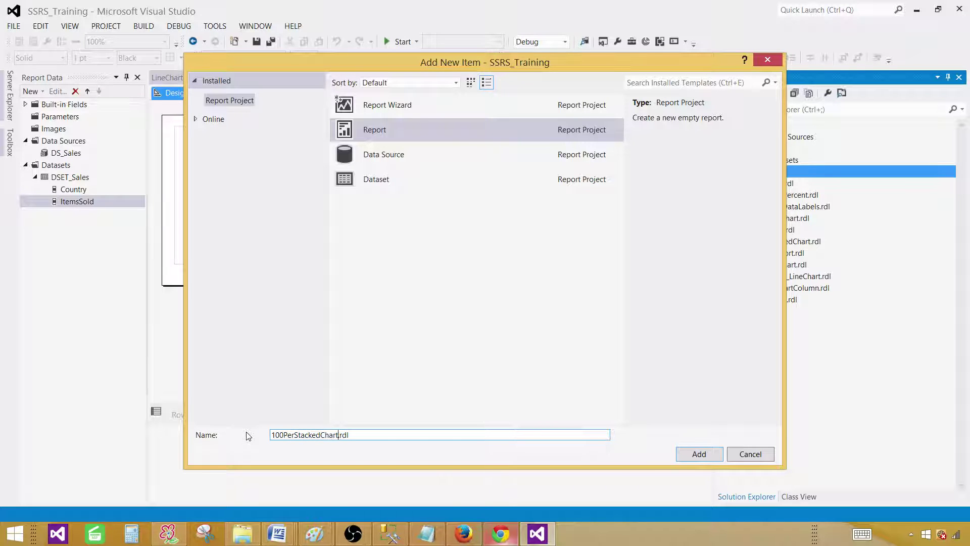
left_click(690, 454)
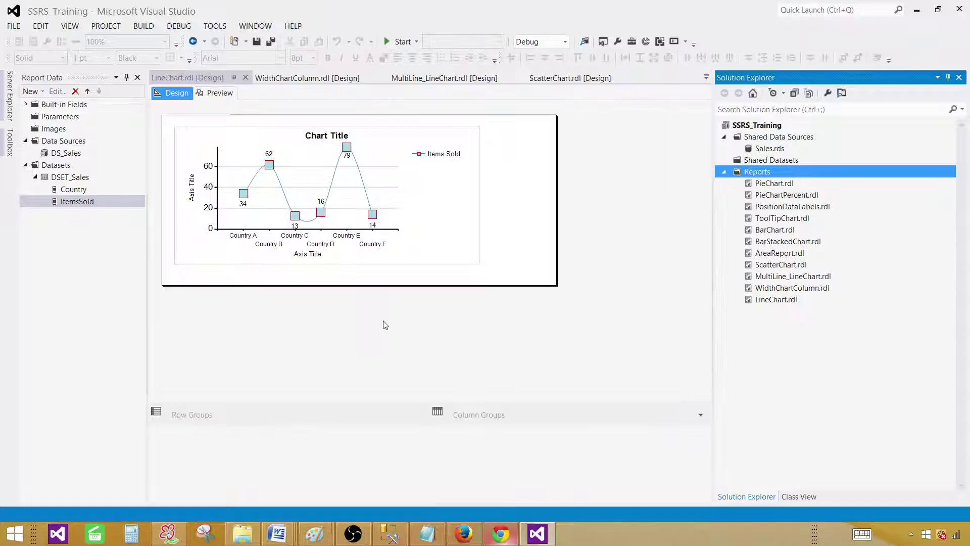
- Add a report data source DS_Sales that references the shared Sales data source
left_click(73, 142)
right_click(80, 144)
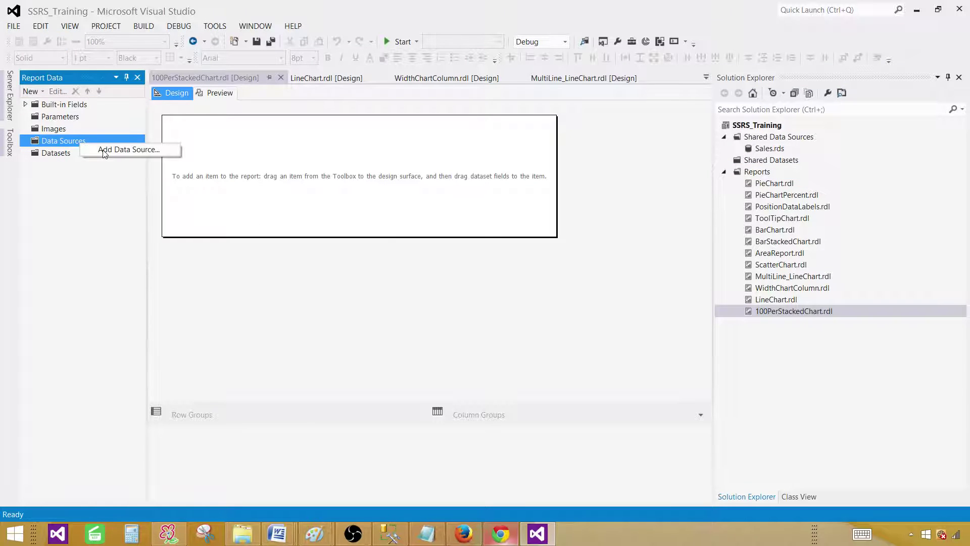
left_click(129, 150)
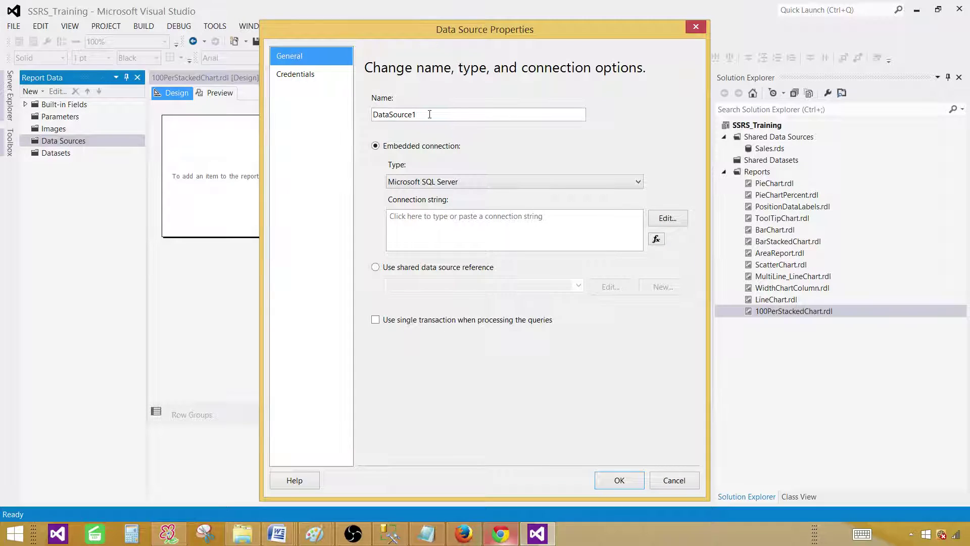
left_click_drag(430, 114, 359, 122)
type("DS")
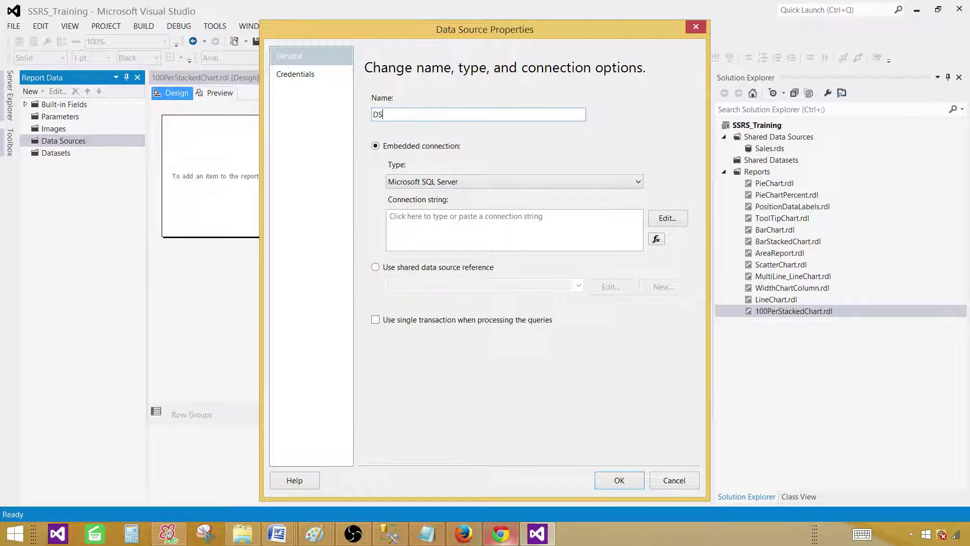
type("_Sales")
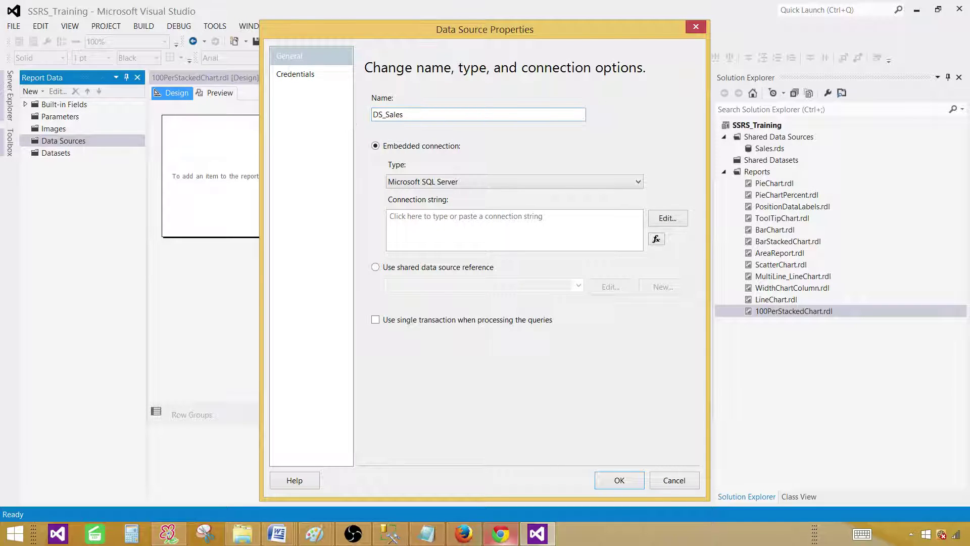
left_click(392, 269)
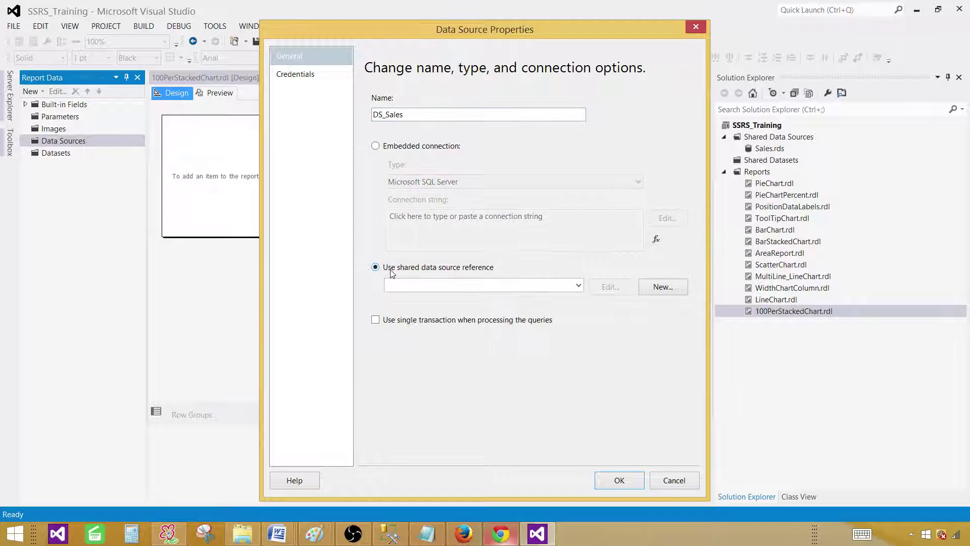
left_click(578, 285)
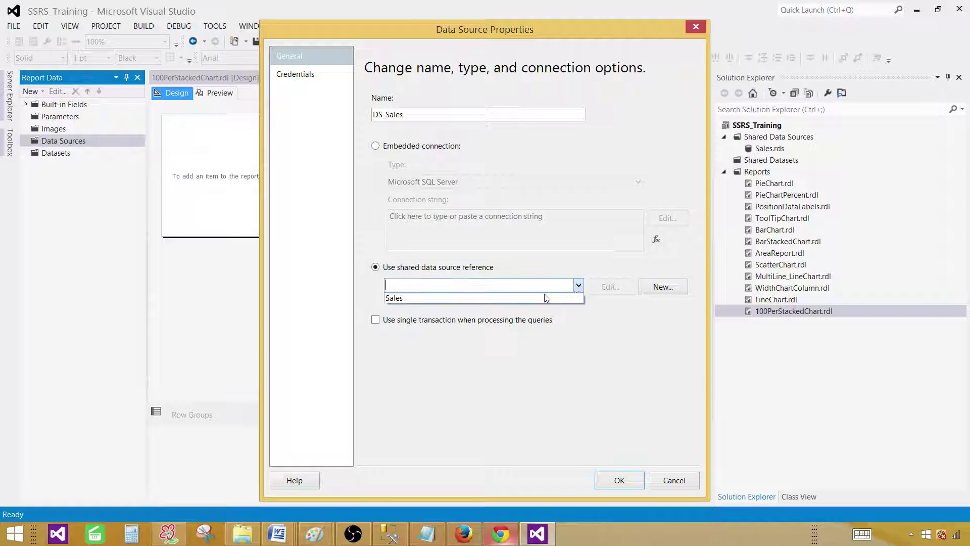
left_click(518, 298)
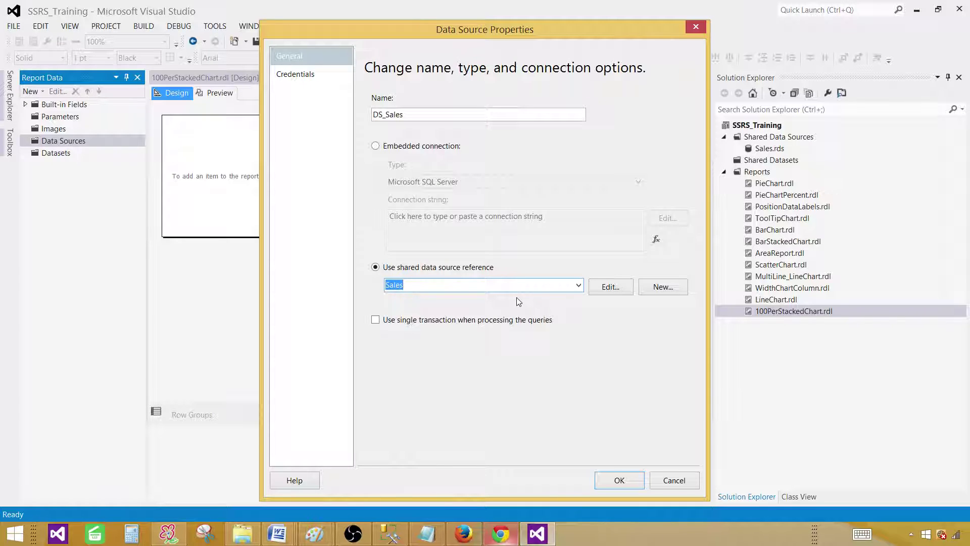
left_click(490, 283)
left_click(614, 479)
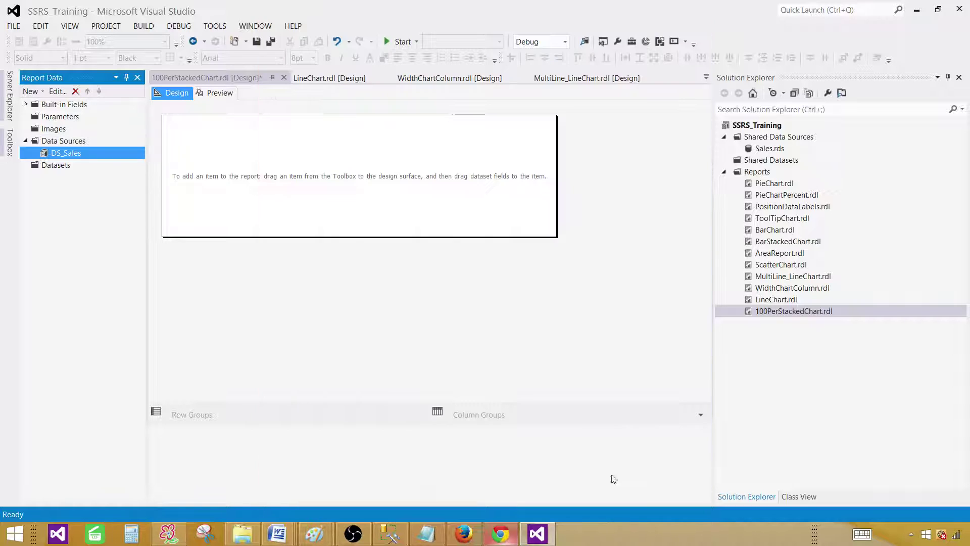
- Start a new report dataset named DSET_Sales
left_click(63, 166)
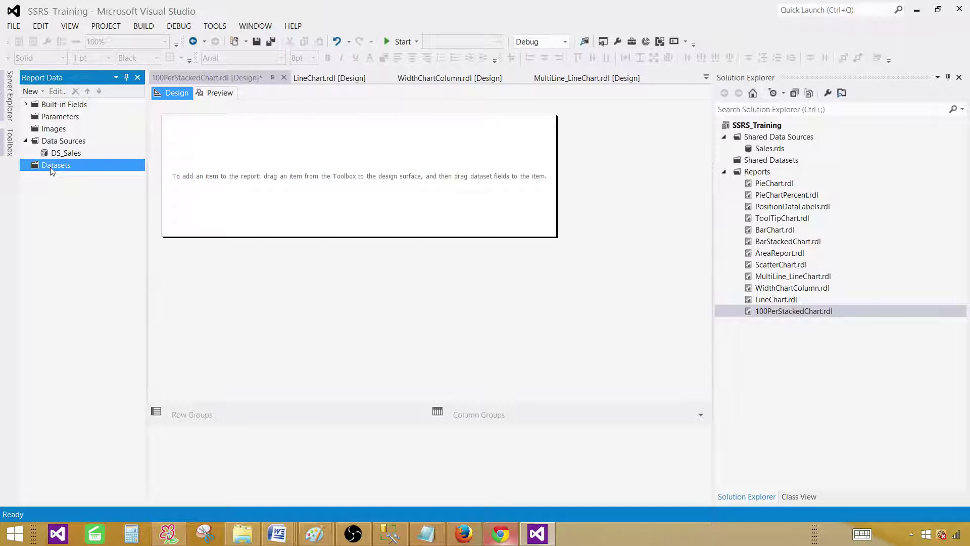
right_click(53, 166)
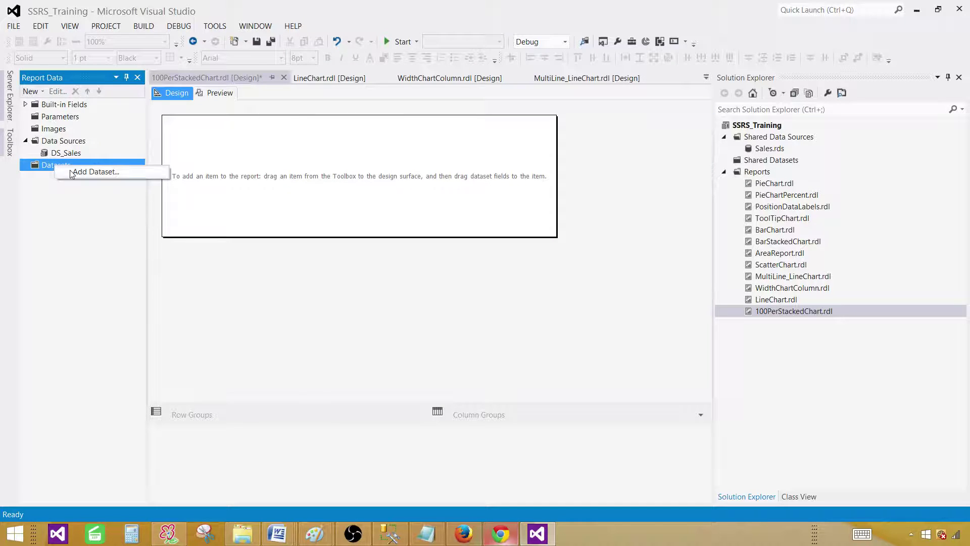
left_click(71, 172)
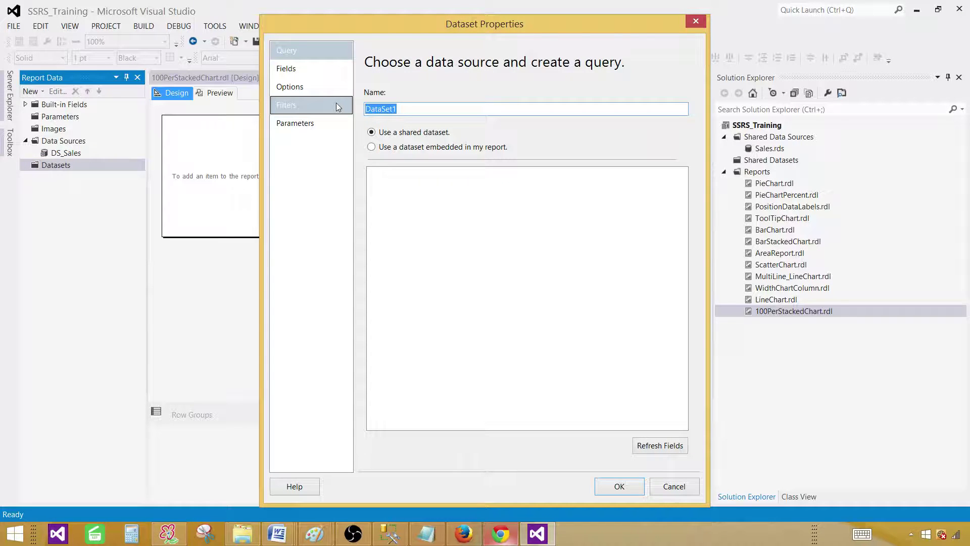
type("DSET_SAles")
key("BackSpace")
key("BackSpace")
key("BackSpace")
key("BackSpace")
type("ales")
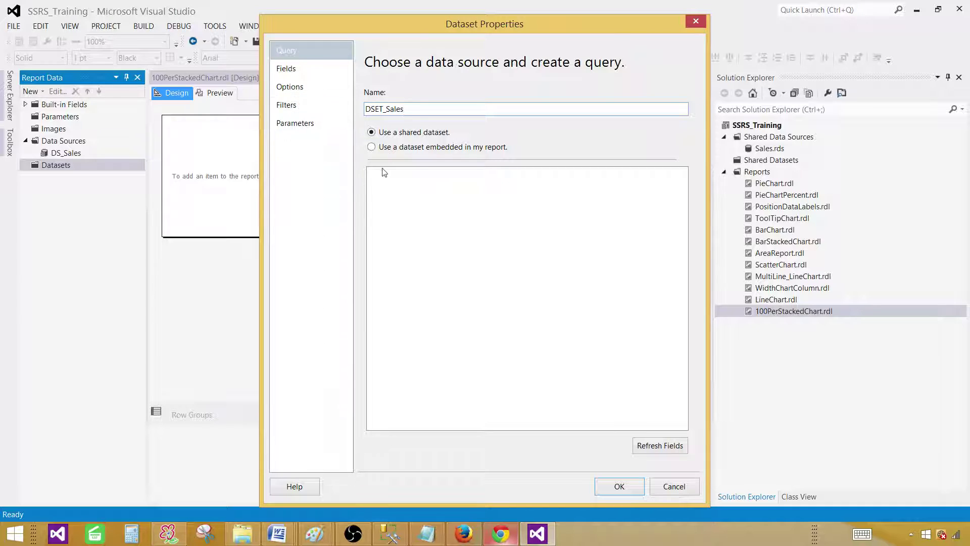
- Make DSET_Sales embedded on DS_Sales with the pasted Region, Country, ItemsSold query
left_click(372, 147)
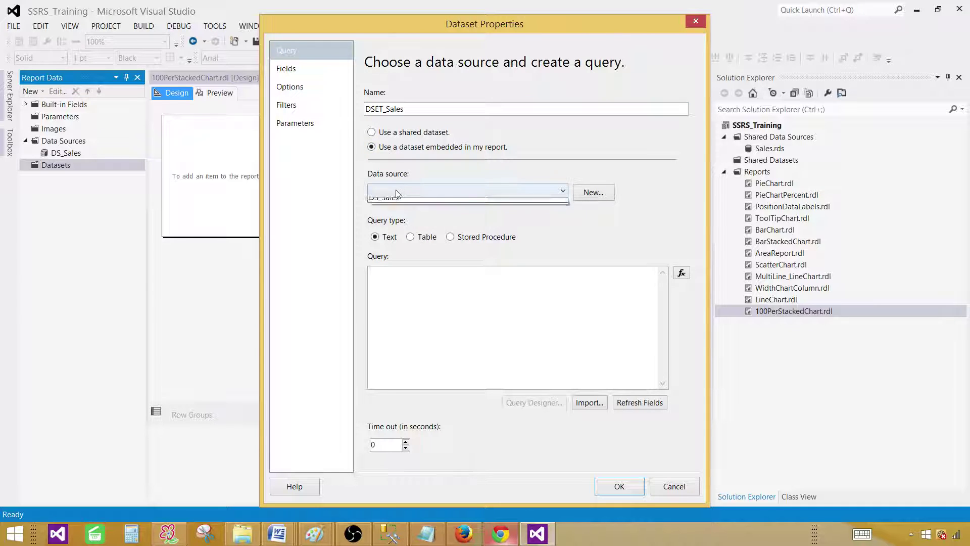
left_click(397, 192)
left_click(387, 203)
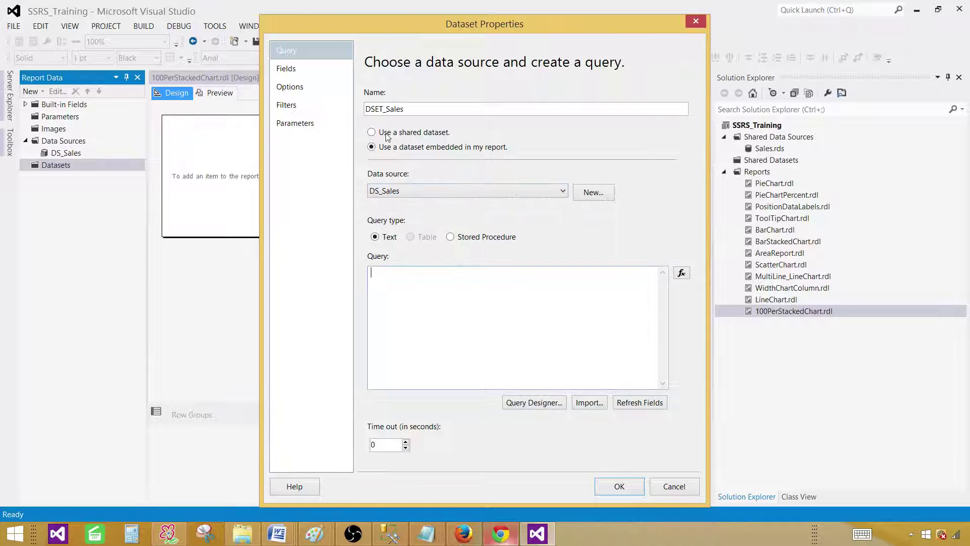
right_click(439, 294)
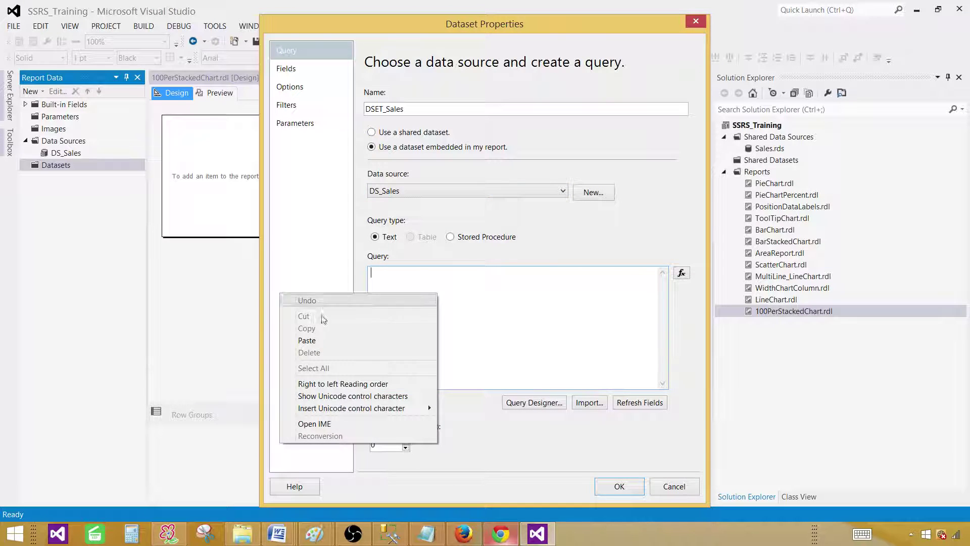
left_click(300, 340)
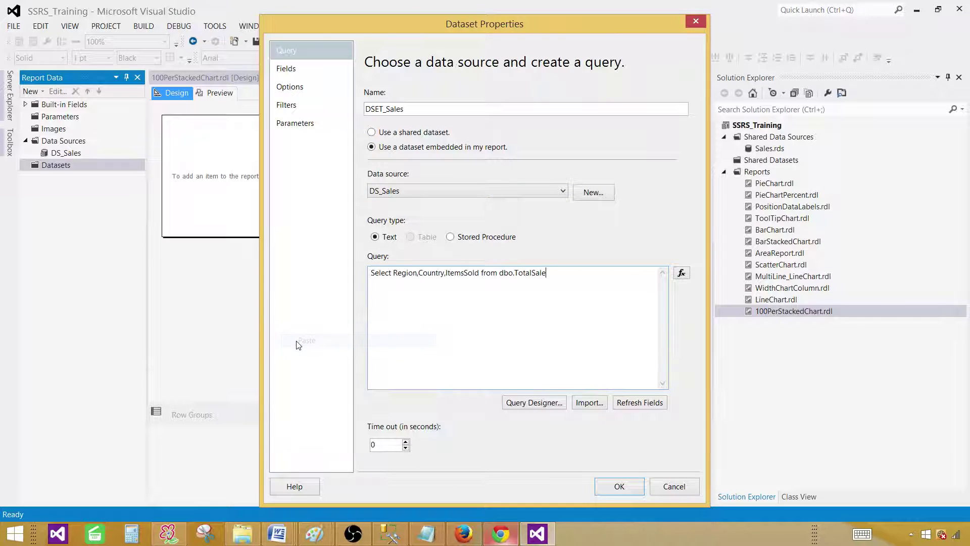
left_click(609, 486)
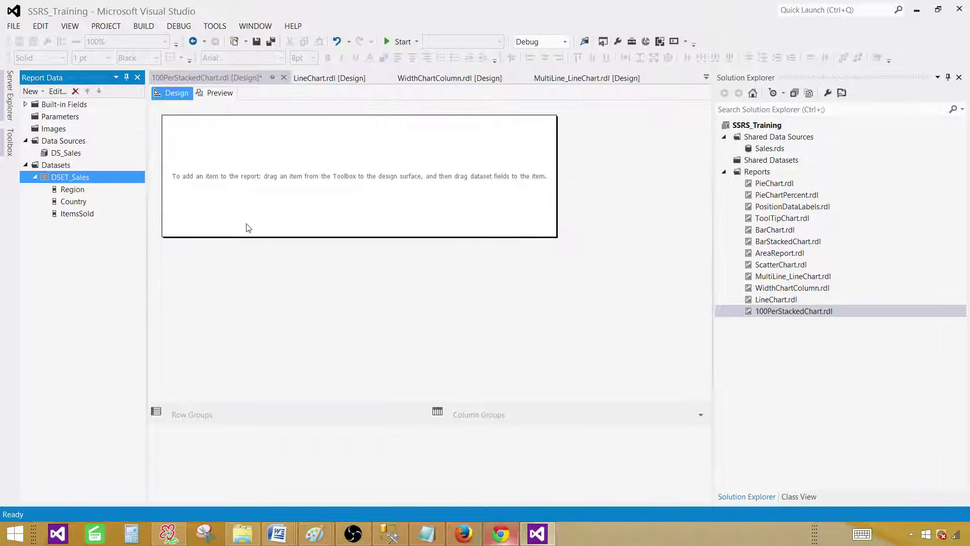
- Insert a Stacked Column chart into the report body
right_click(286, 147)
mouse_move(341, 196)
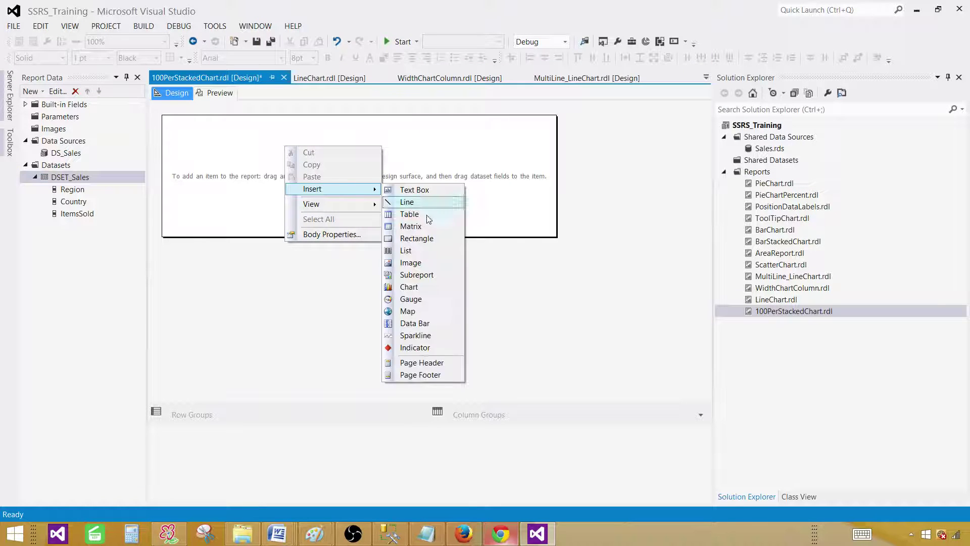
left_click(419, 286)
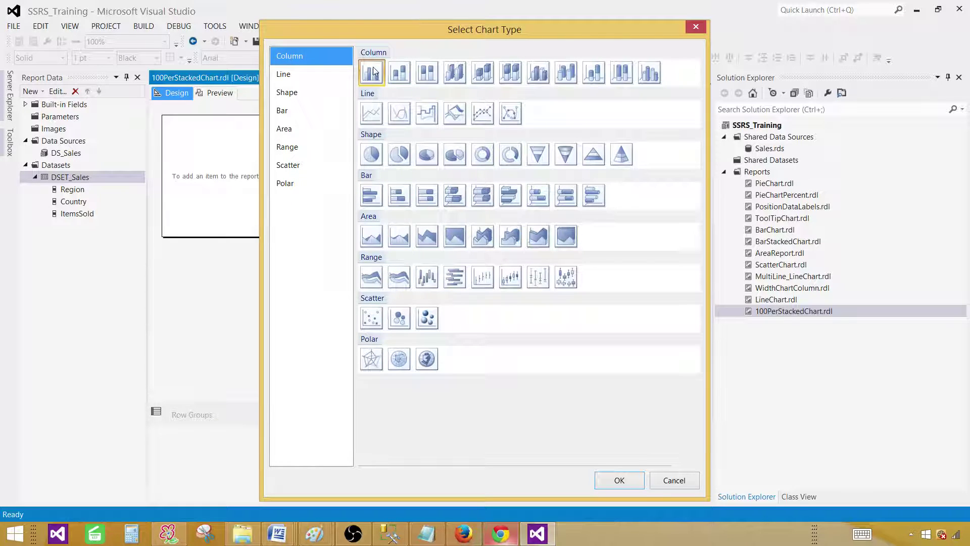
left_click(403, 76)
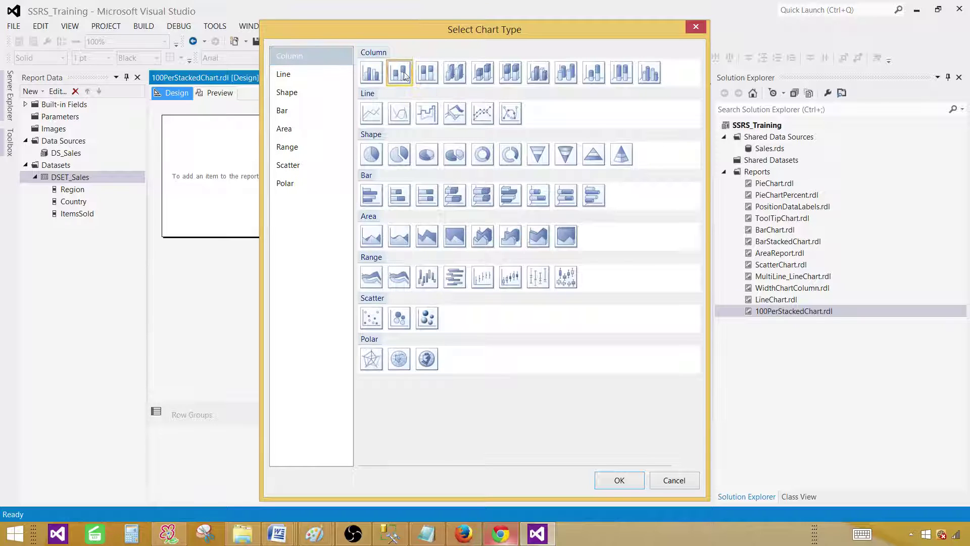
left_click(618, 480)
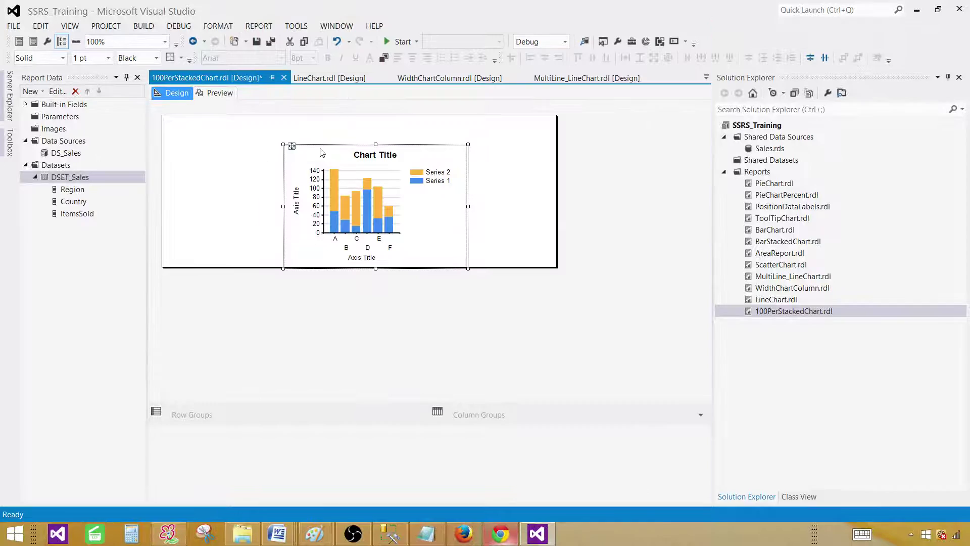
- Move the chart to the body's top-left, make the body taller, and enlarge the chart
left_click_drag(292, 147, 210, 128)
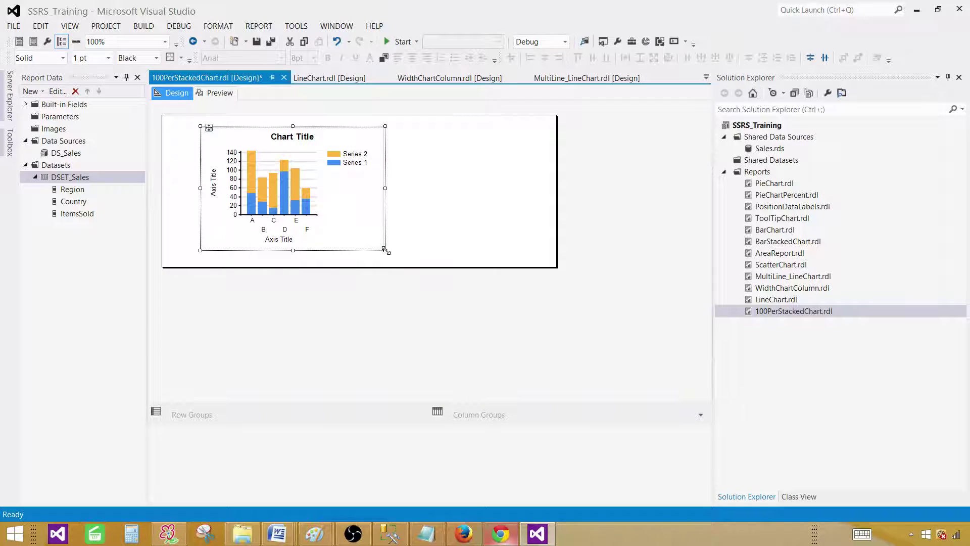
left_click_drag(386, 251, 449, 261)
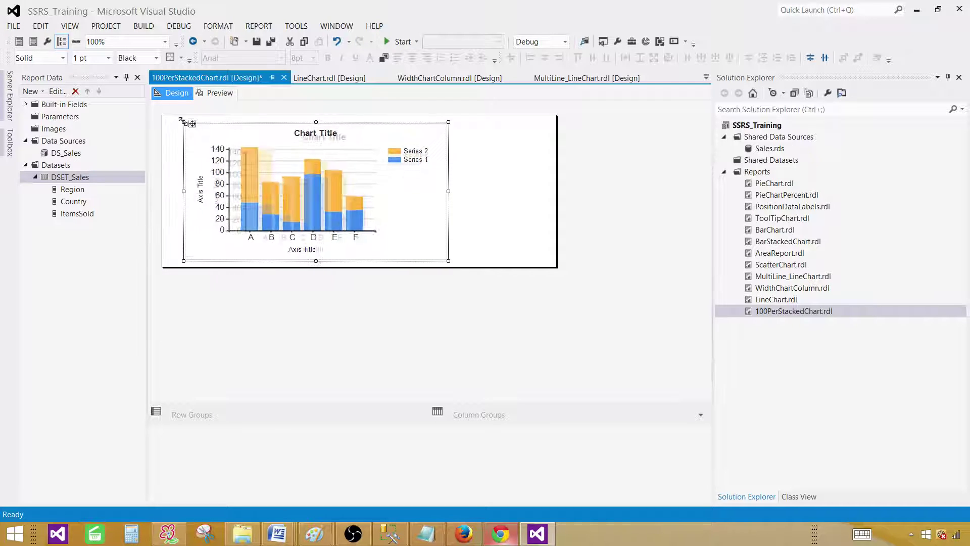
left_click_drag(183, 122, 172, 120)
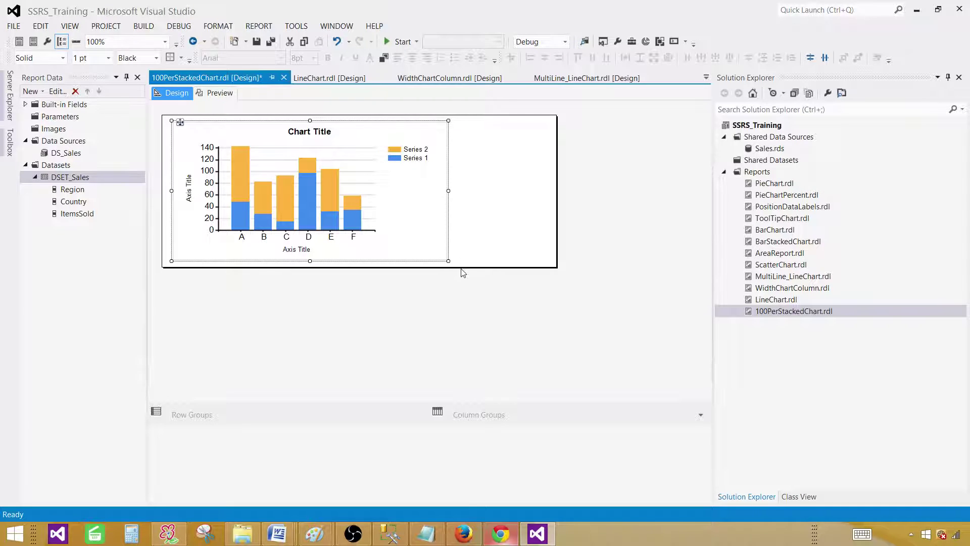
left_click_drag(459, 266, 474, 351)
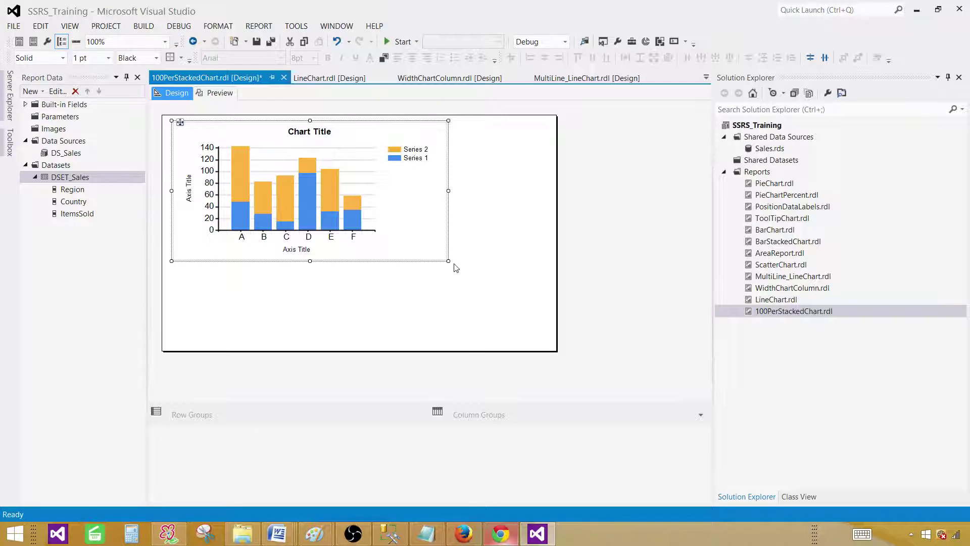
left_click_drag(448, 261, 501, 327)
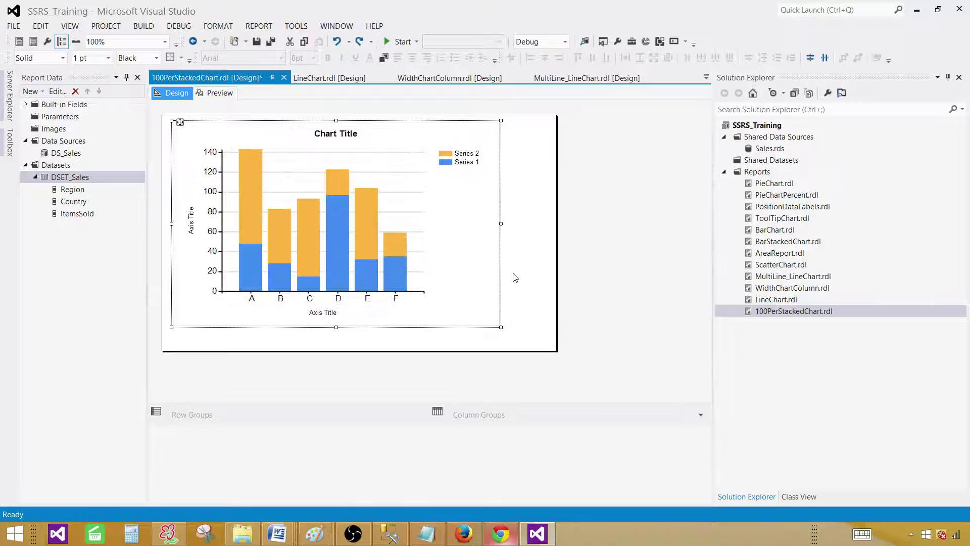
- Bind the chart to Sum(ItemsSold) values, Region categories and Country series
left_click(473, 236)
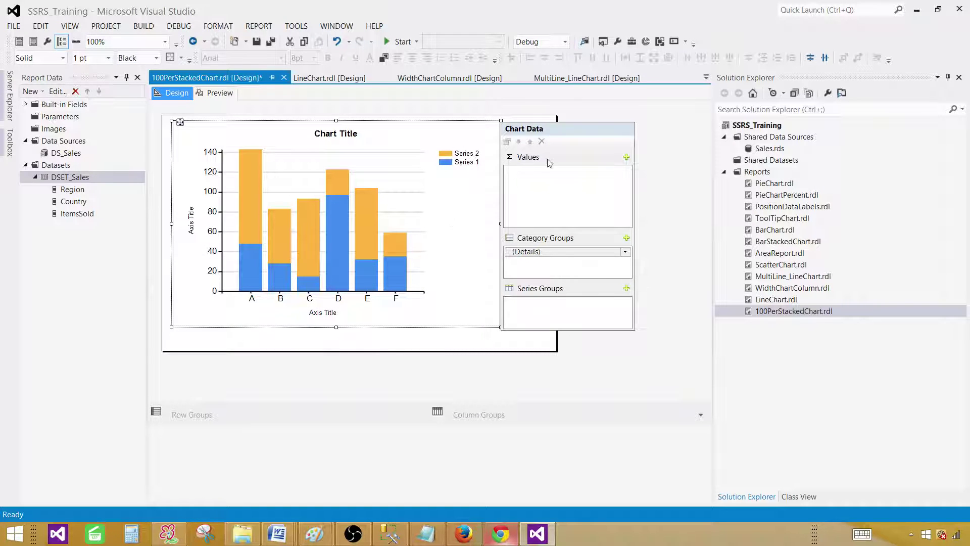
left_click(627, 157)
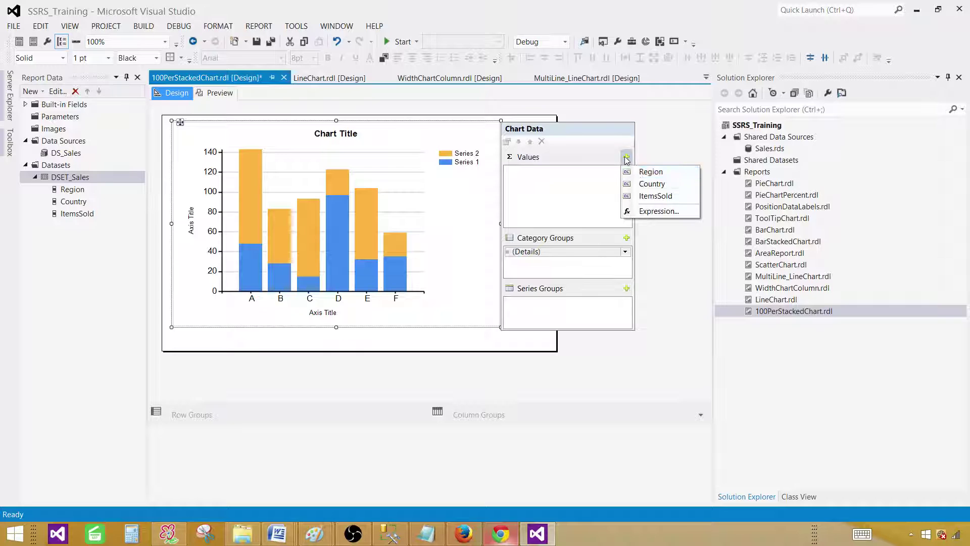
left_click(654, 196)
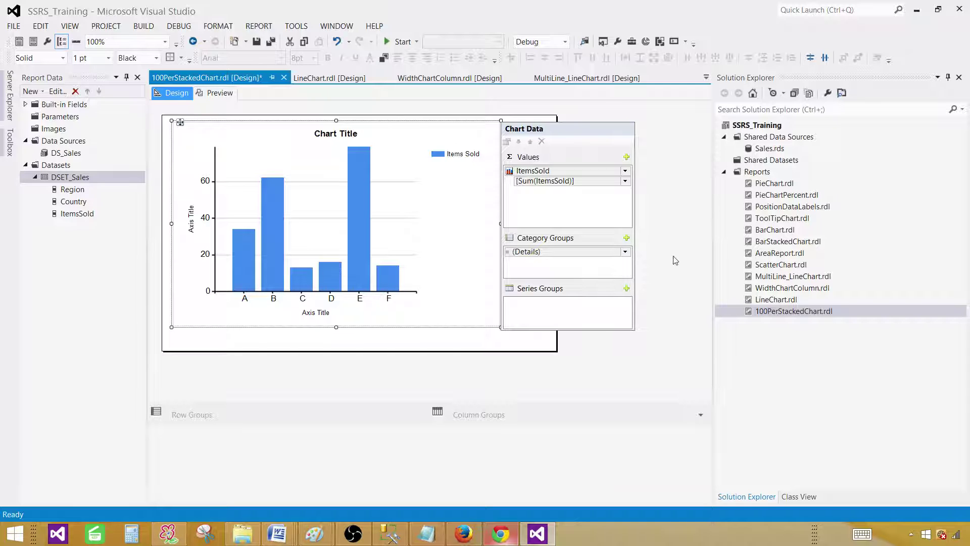
left_click(626, 252)
left_click(652, 262)
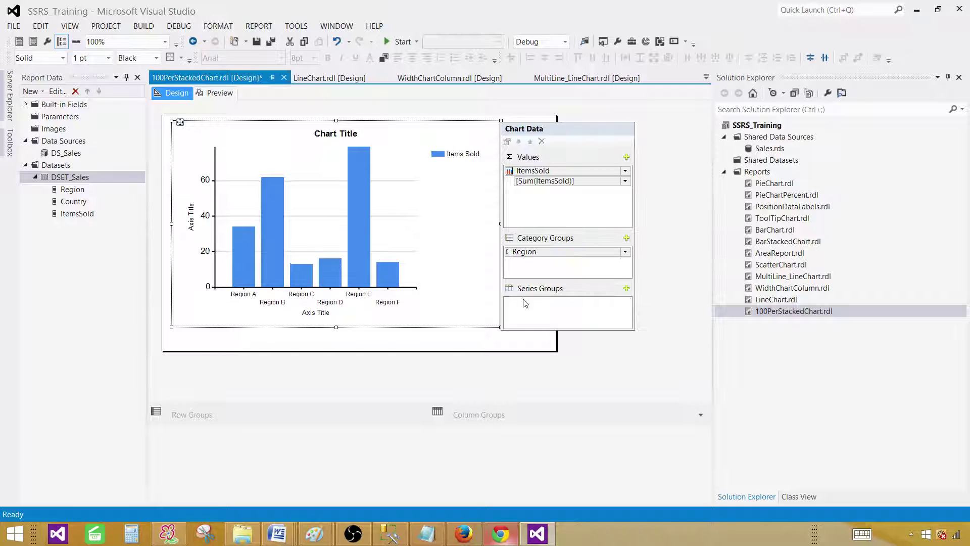
left_click(525, 303)
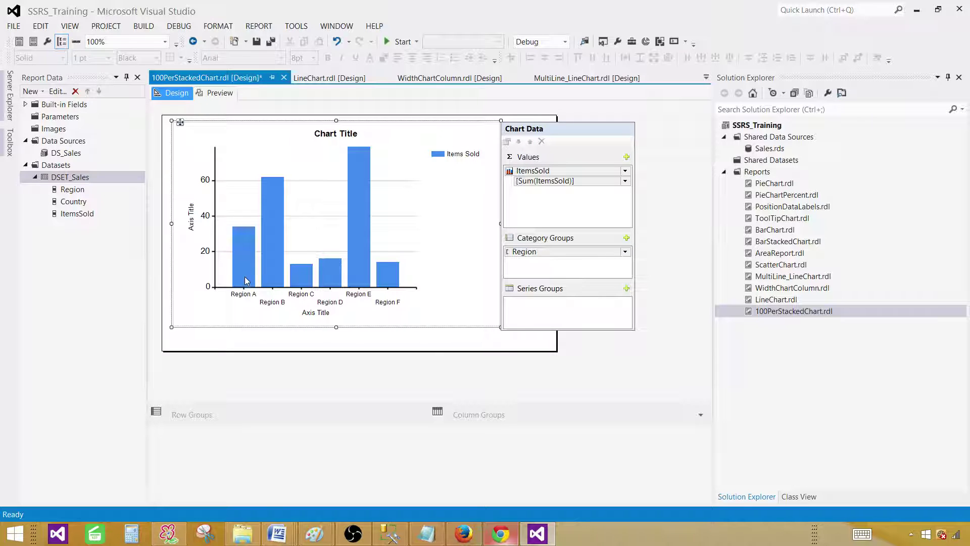
left_click(627, 288)
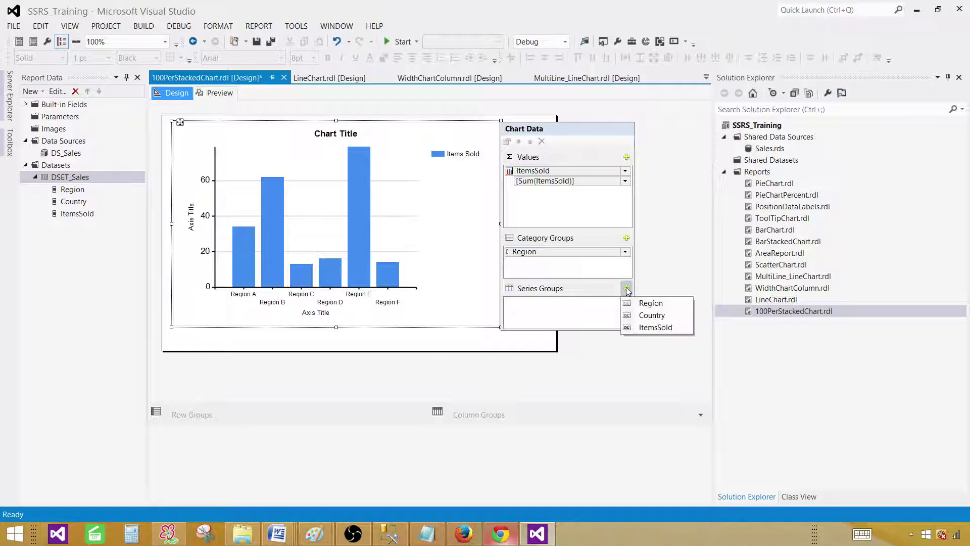
left_click(652, 316)
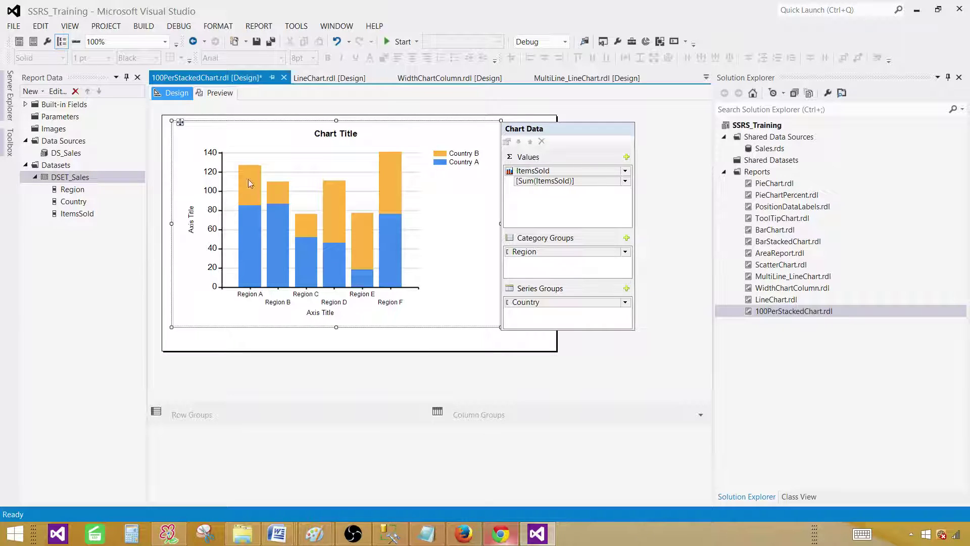
- Preview the report to see stacked columns for Asia, Europe and North America
left_click(220, 94)
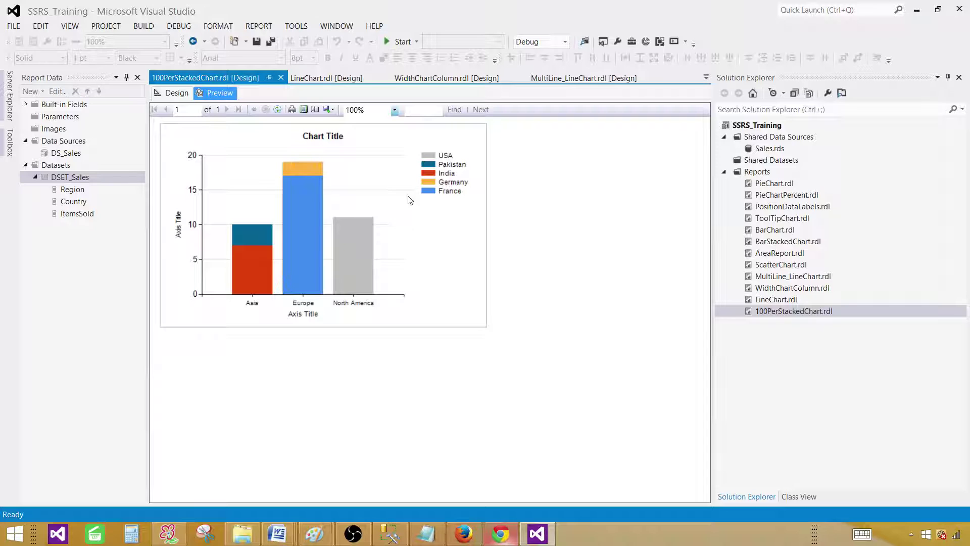
- Show data labels on the column series and preview values like 7, 17 and 11
left_click(172, 93)
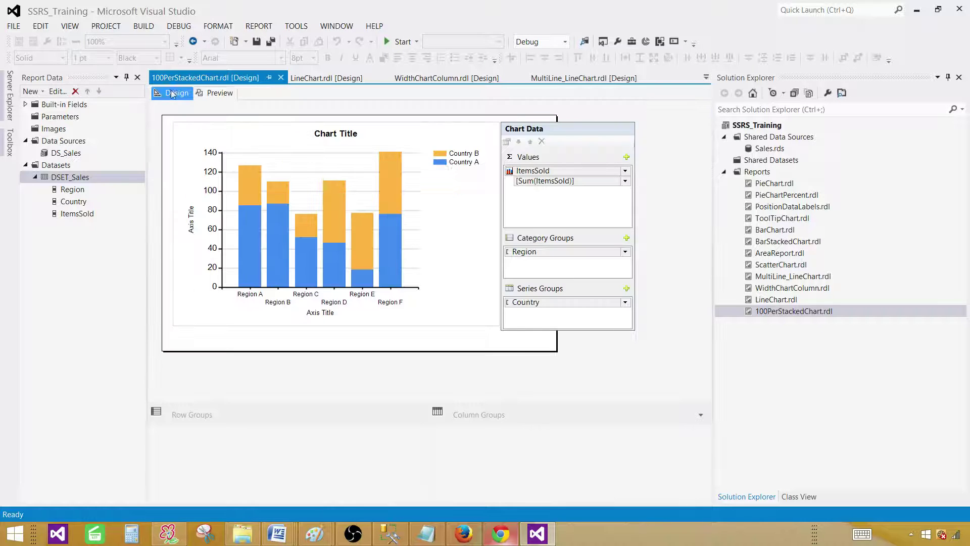
left_click(252, 227)
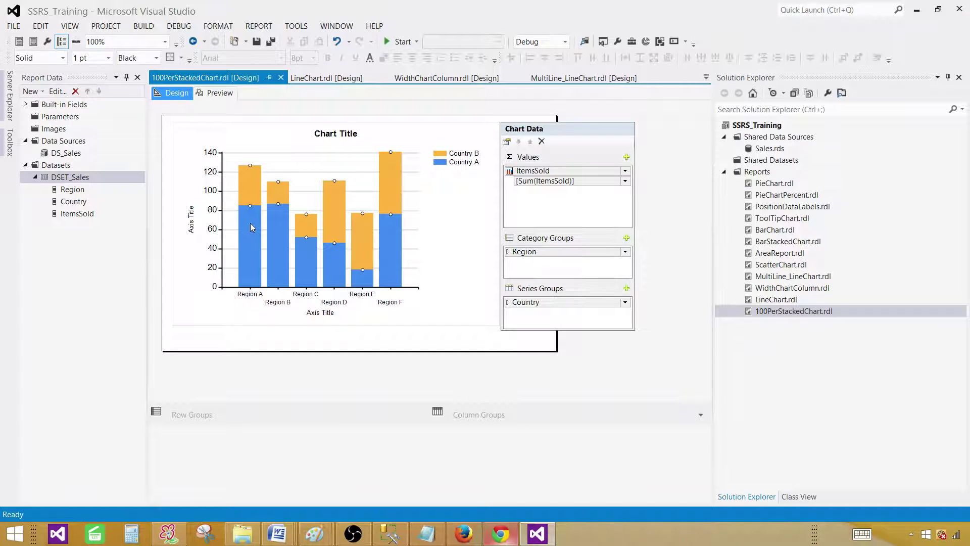
right_click(251, 227)
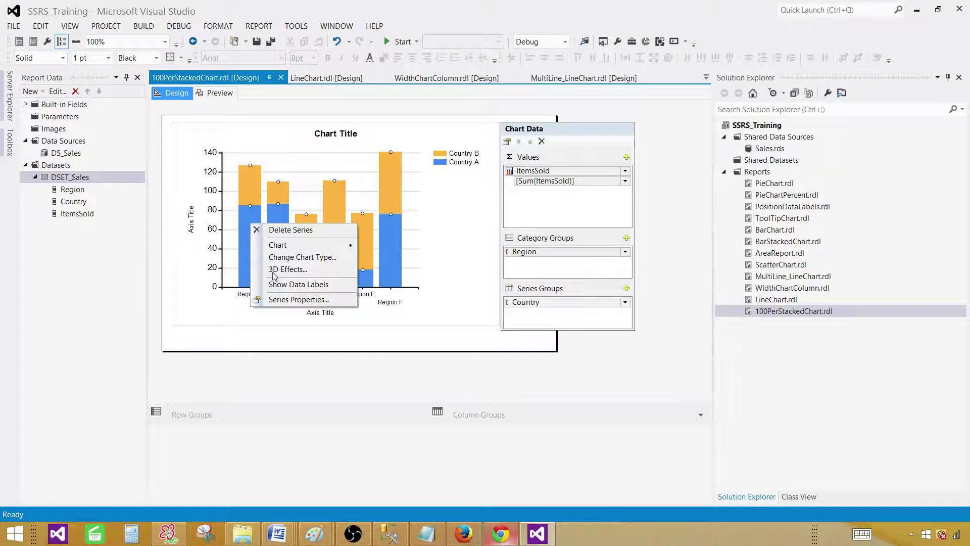
left_click(303, 284)
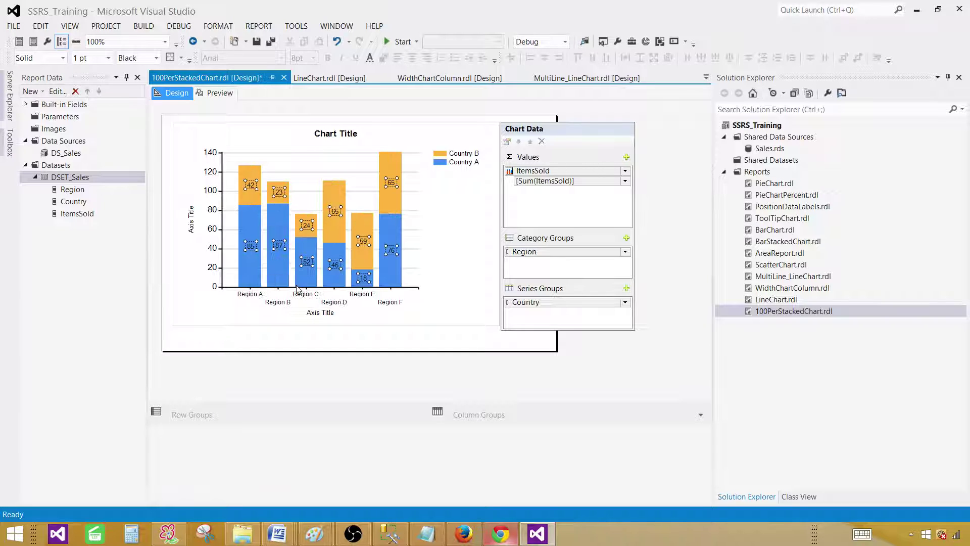
left_click(219, 94)
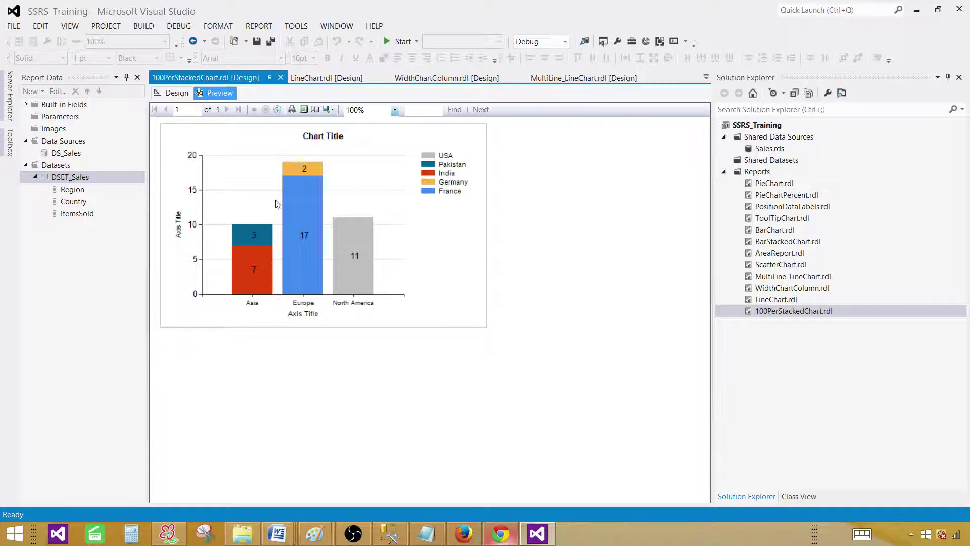
- Change the chart type to 100% Stacked Column
left_click(176, 94)
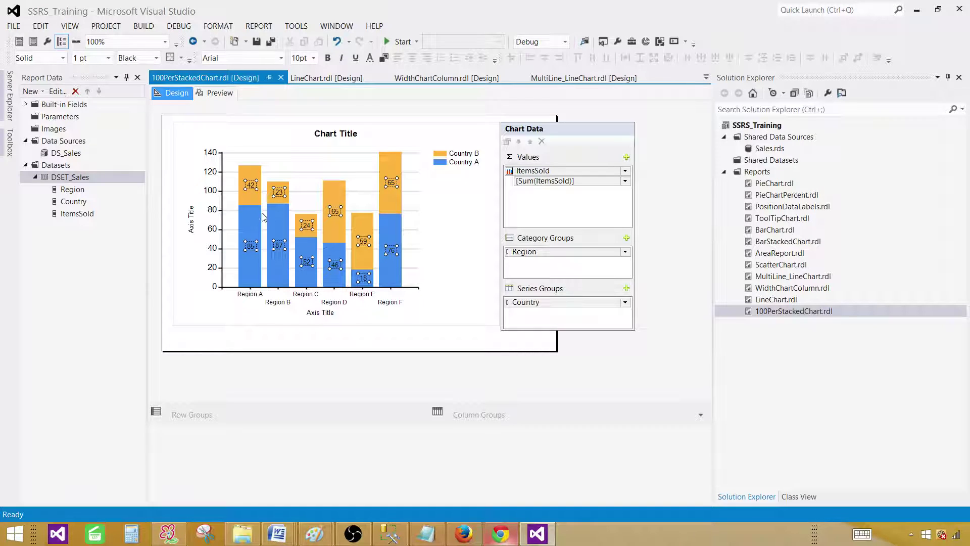
left_click(408, 204)
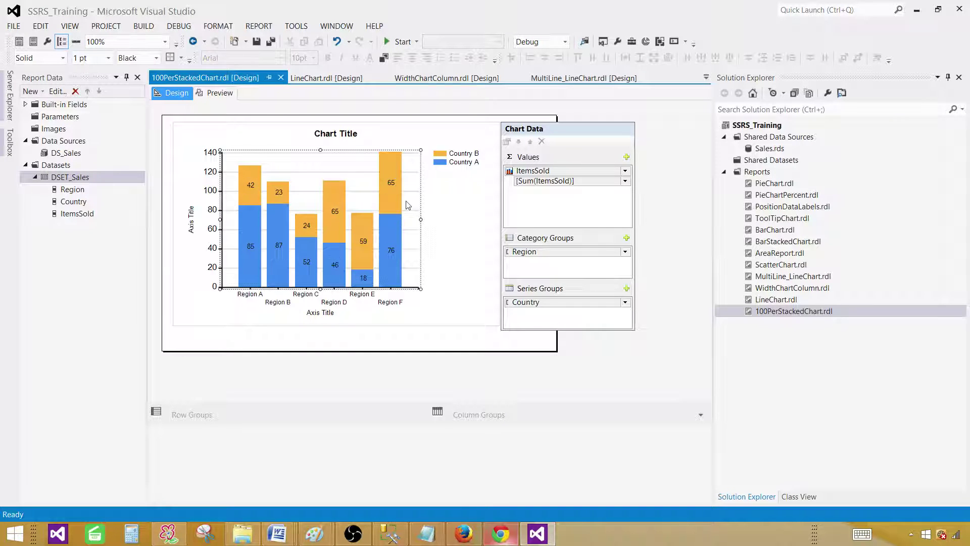
right_click(414, 189)
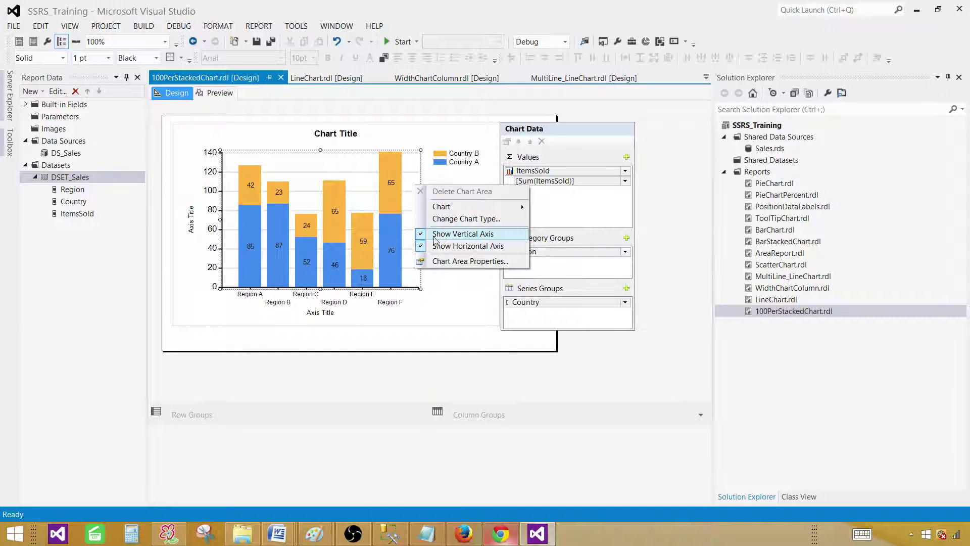
left_click(448, 223)
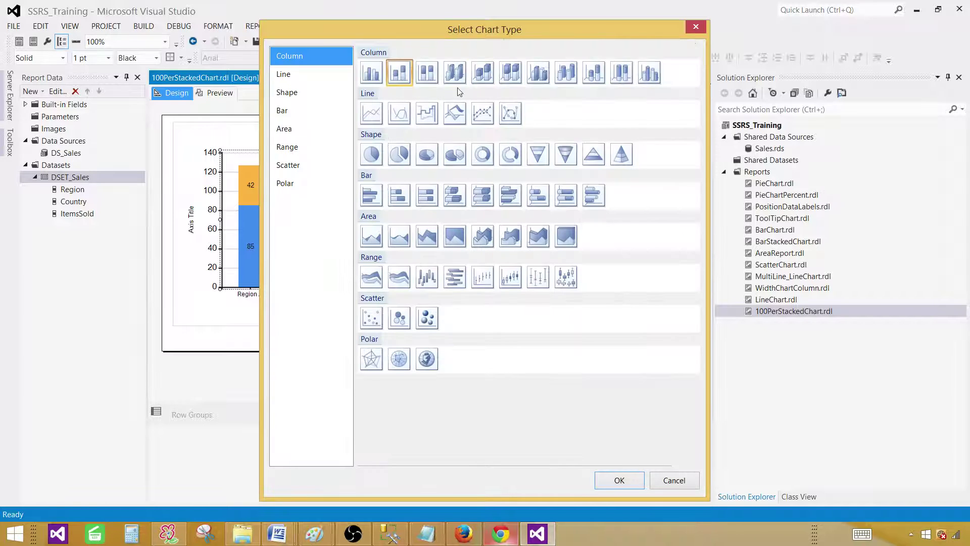
left_click(427, 75)
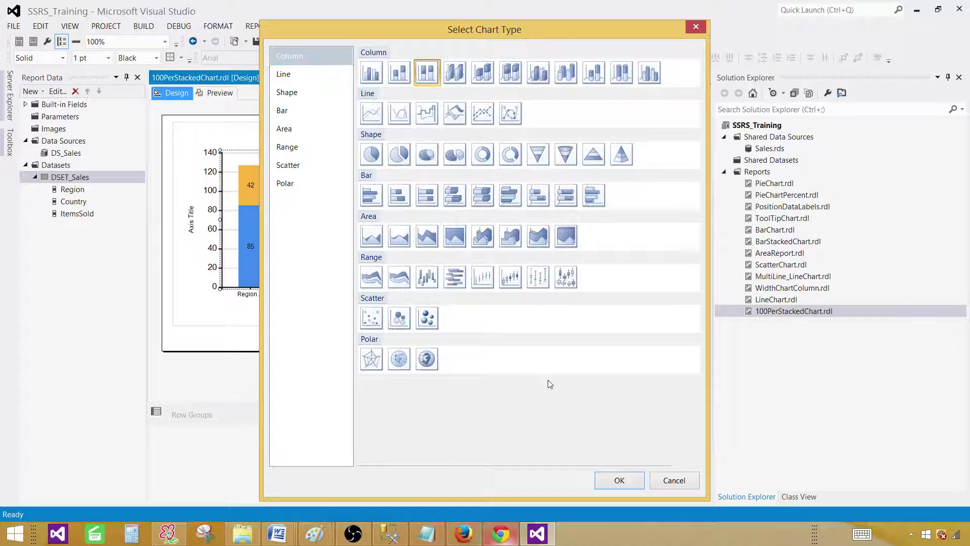
left_click(616, 484)
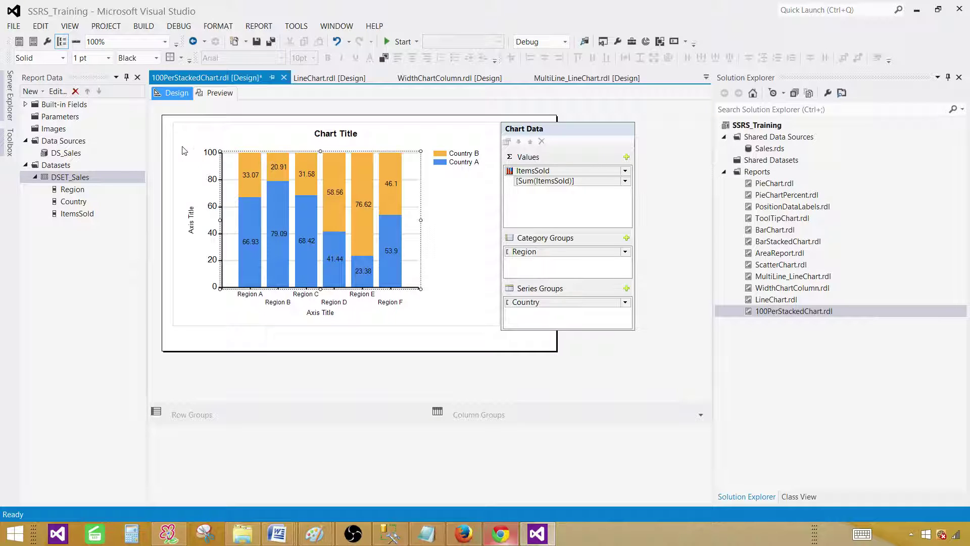
- Preview the report to see the 100% stacked columns: Asia 70/30, Europe 89.47/10.53, North America 100
left_click(215, 94)
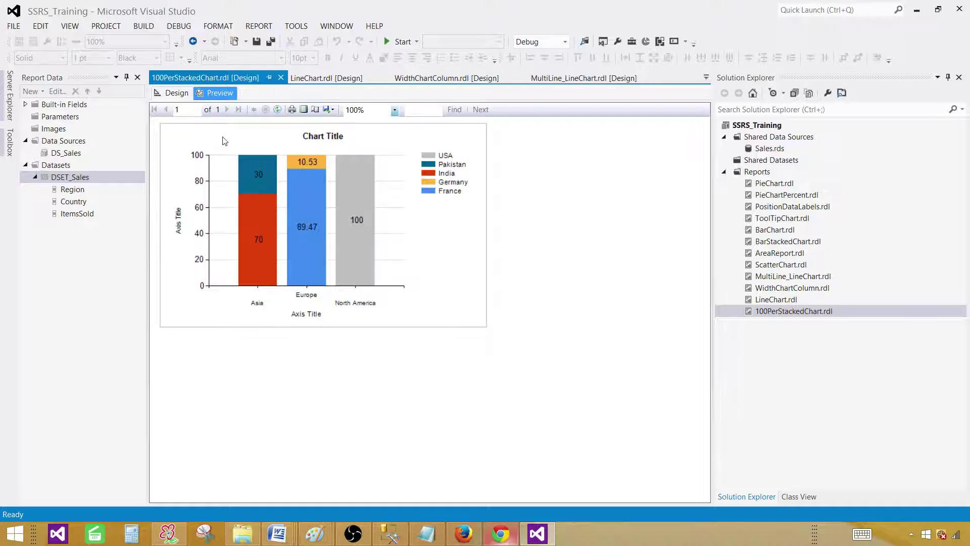
- Switch the chart to the Stacked Bar type and preview it: Asia 7/3, Europe 17/2, North America 11
left_click(172, 94)
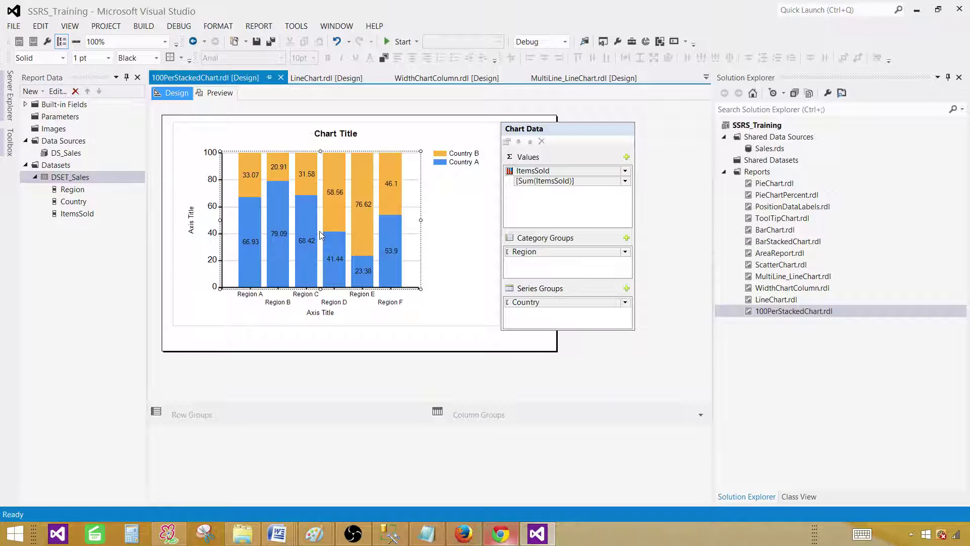
right_click(418, 198)
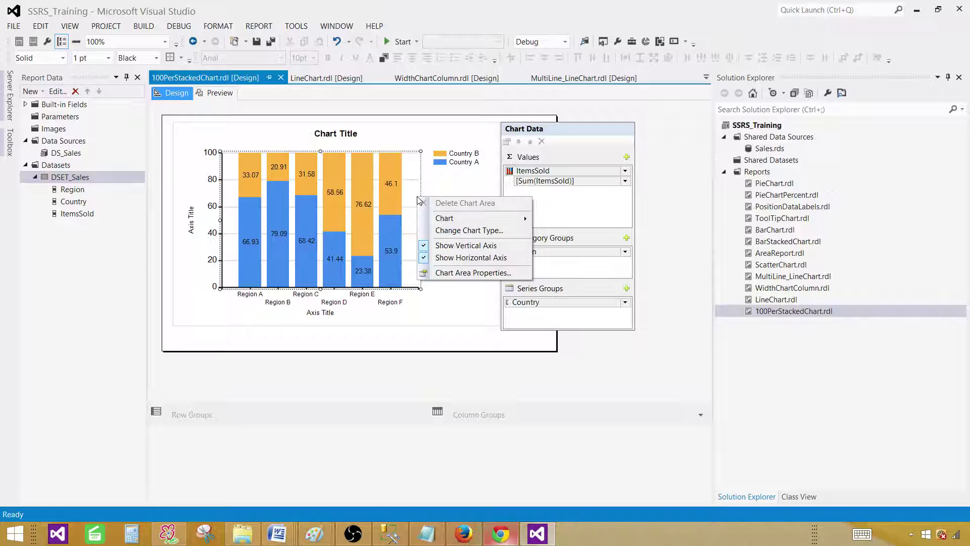
left_click(437, 230)
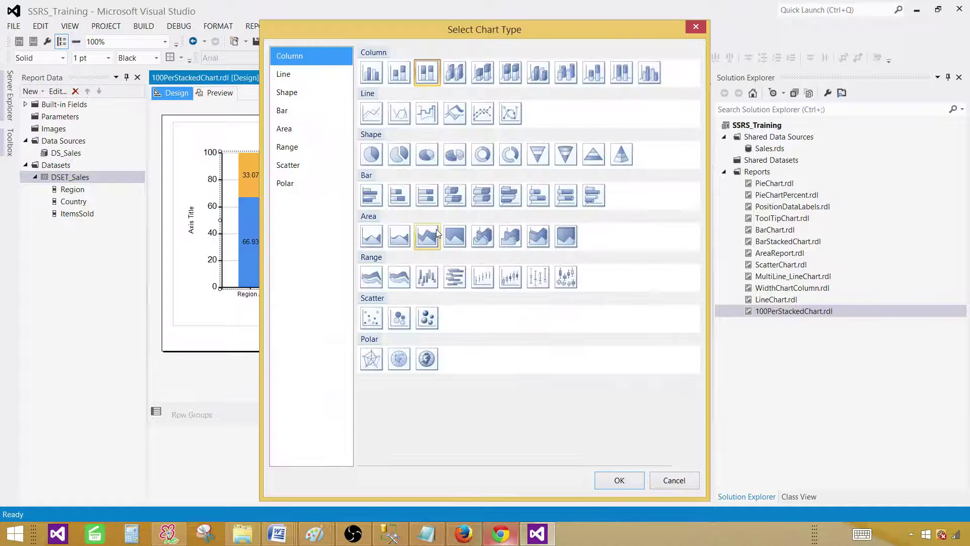
left_click(371, 195)
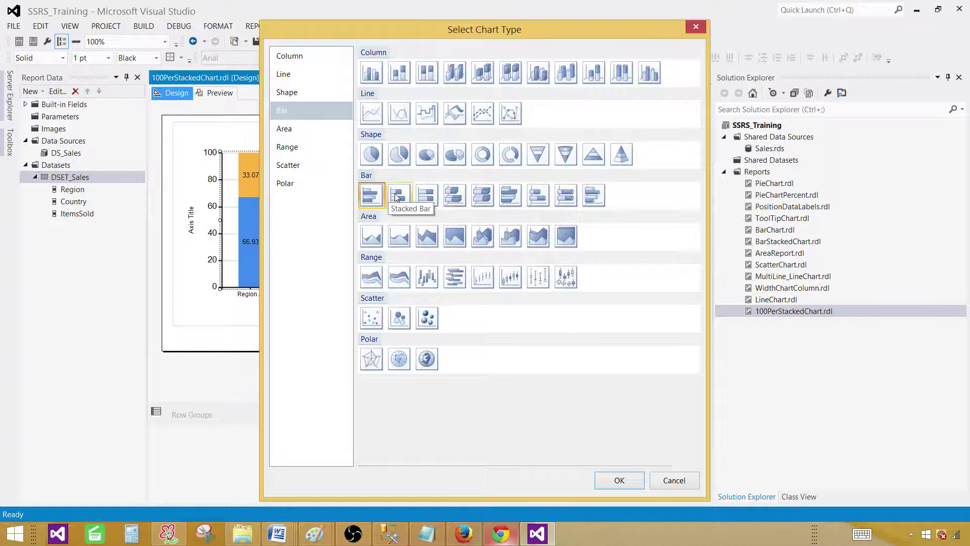
left_click(397, 197)
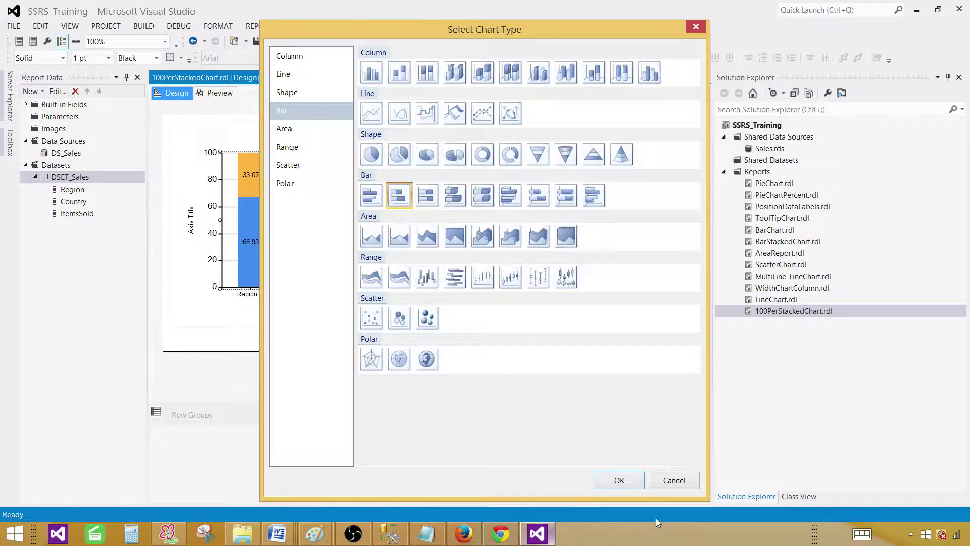
left_click(617, 480)
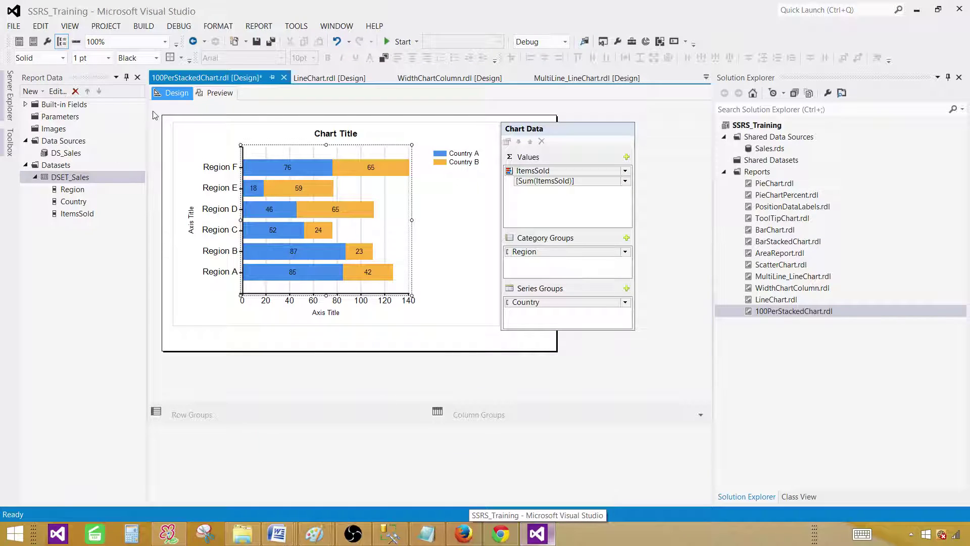
left_click(221, 94)
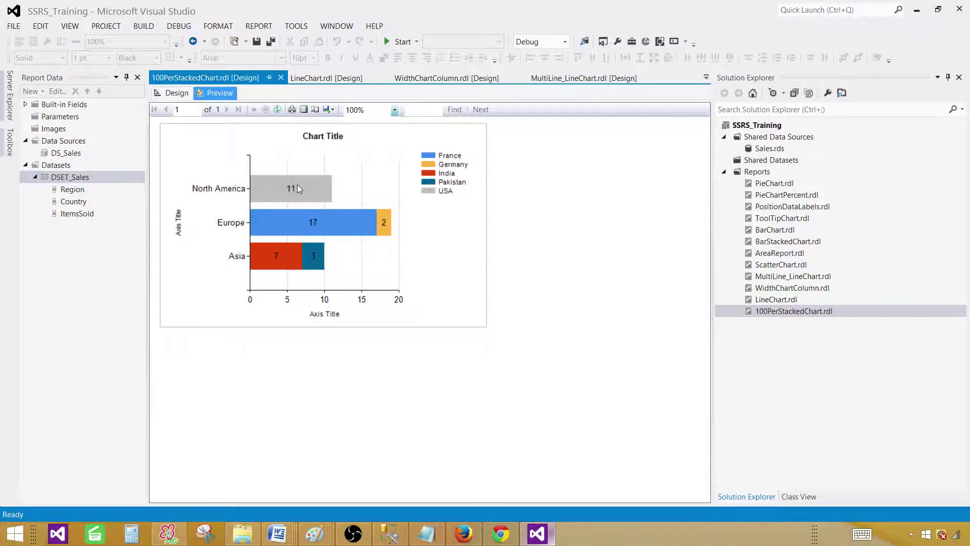
- Change the chart to 100% Stacked Bar and preview it: Asia 70/30, Europe 89.47/10.53, North America 100
left_click(176, 94)
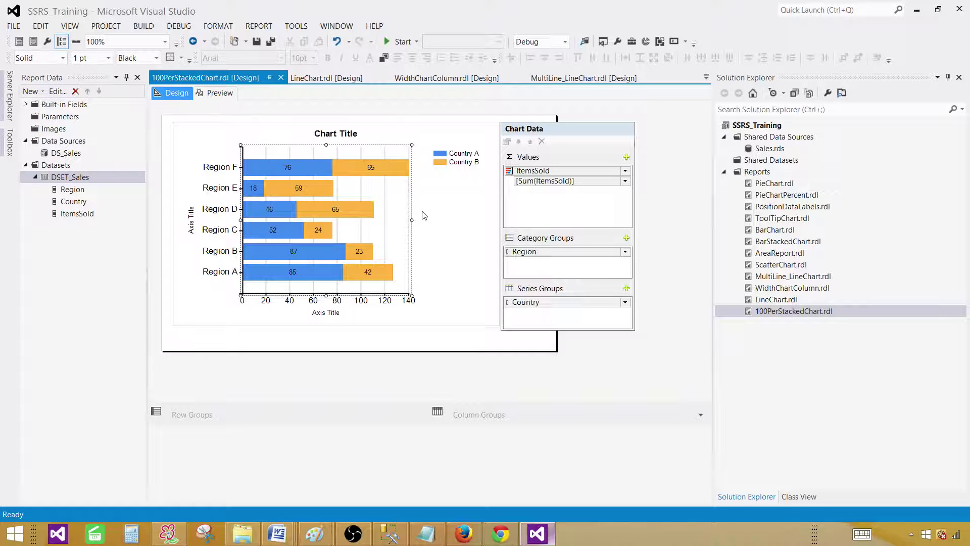
right_click(396, 204)
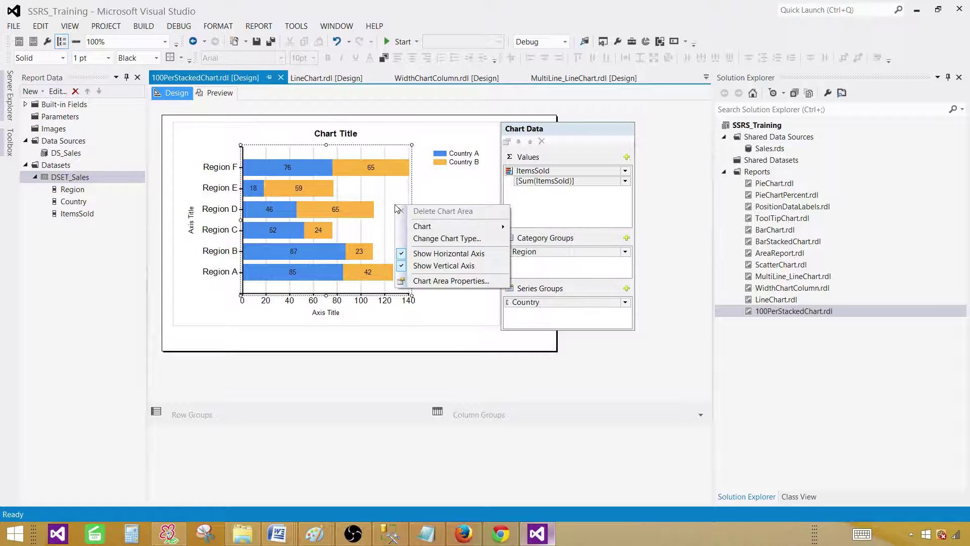
left_click(432, 238)
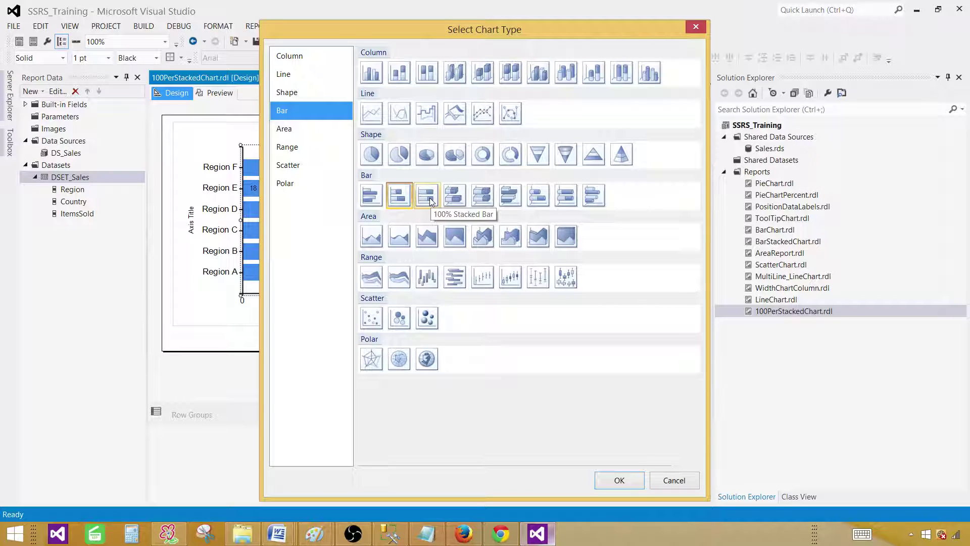
left_click(431, 199)
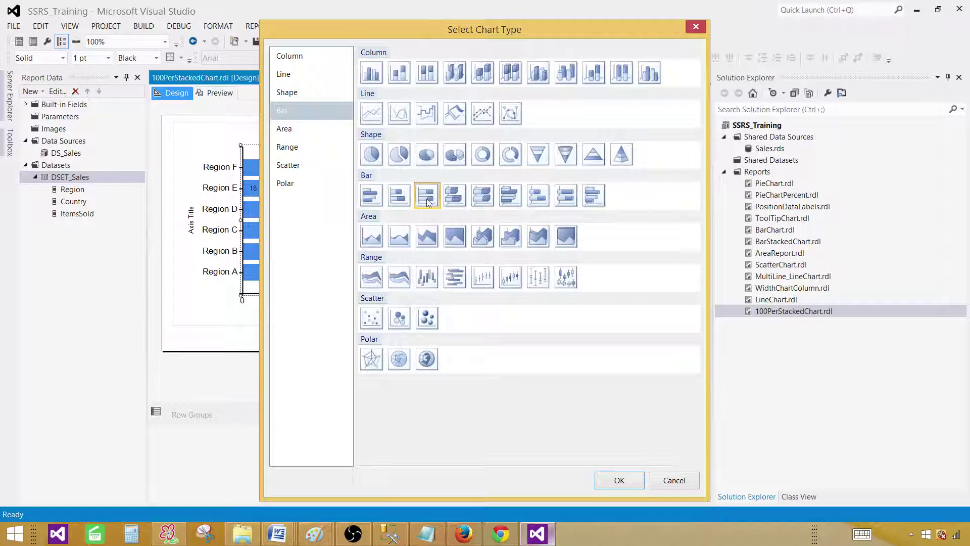
left_click(616, 479)
left_click(218, 93)
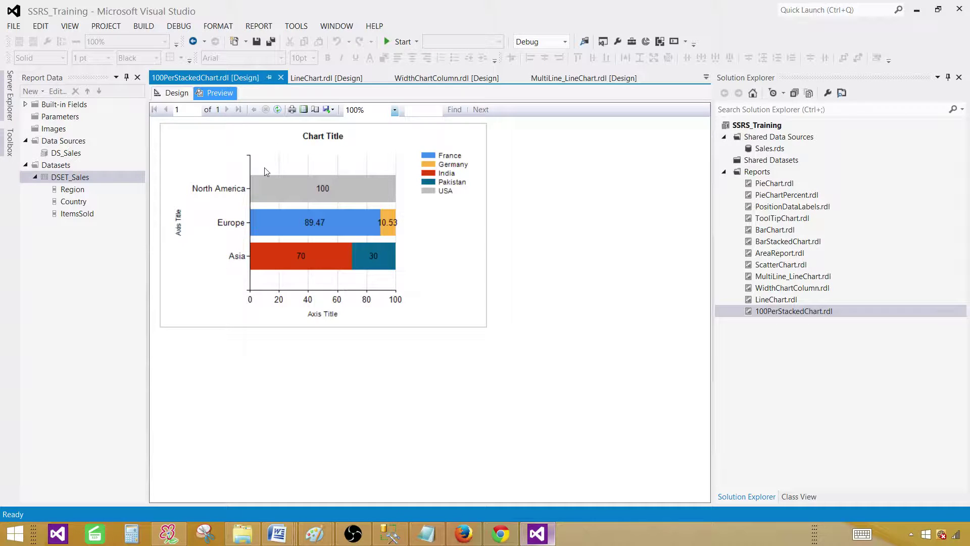
- Change the chart type to 3-D 100% Stacked Bar and preview the result
left_click(178, 93)
right_click(402, 194)
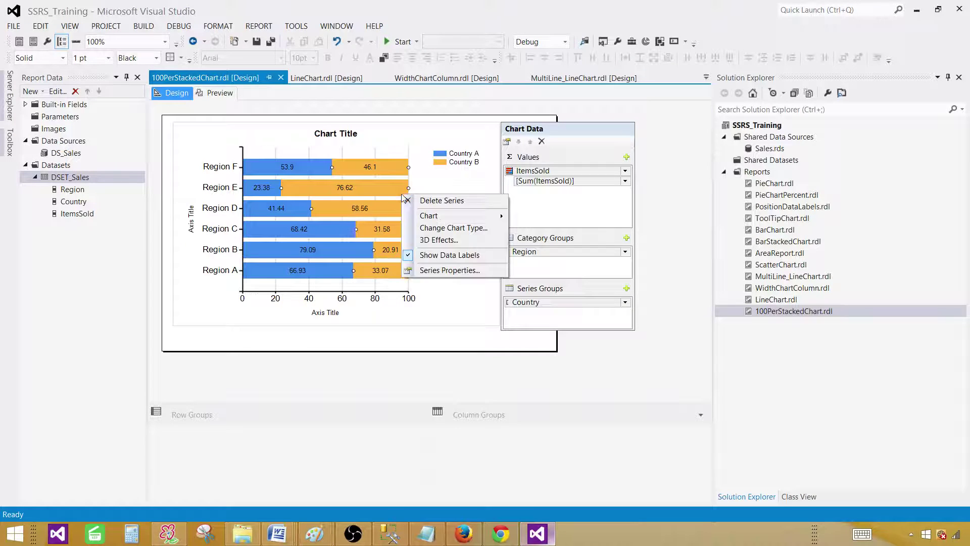
left_click(426, 229)
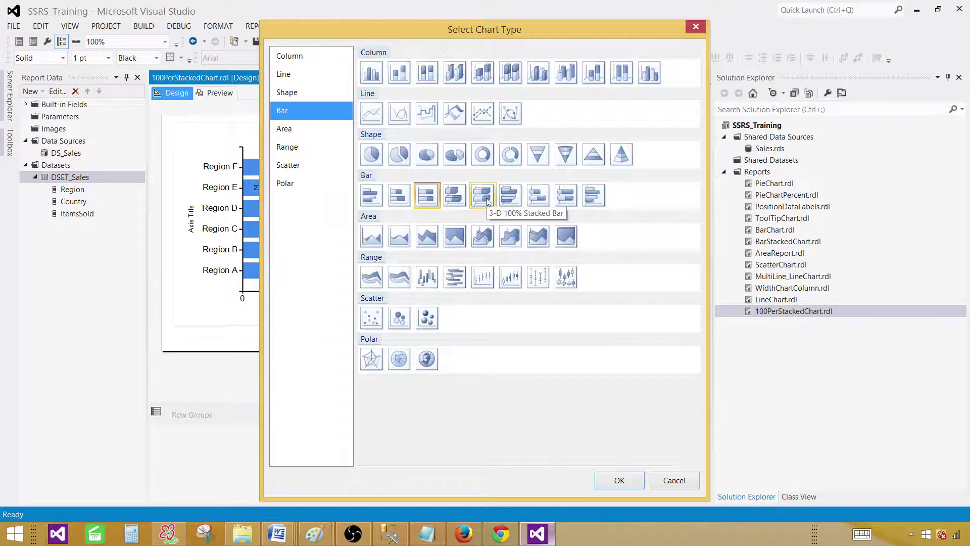
left_click(624, 480)
left_click(216, 93)
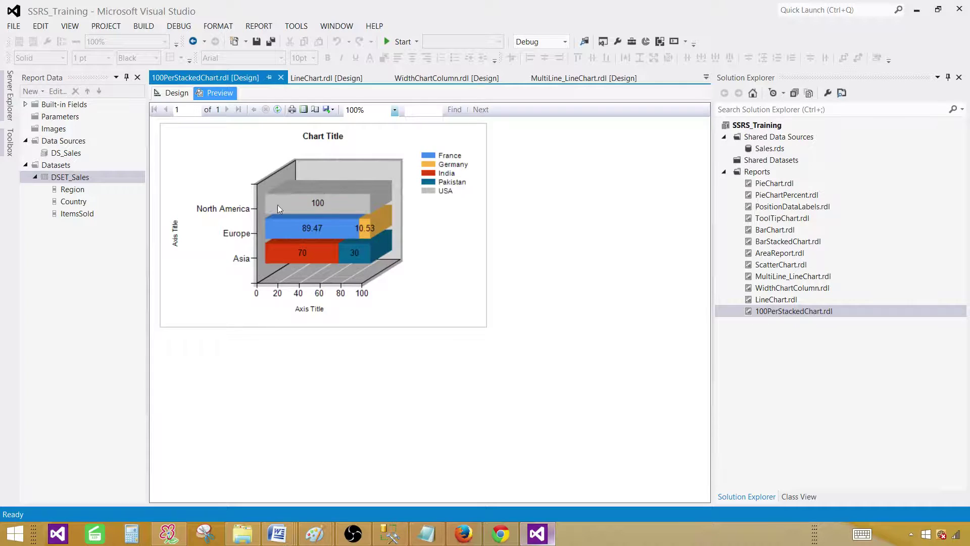
- Change the chart to 3-D 100% Stacked Column, preview it, and return to Design view
left_click(169, 93)
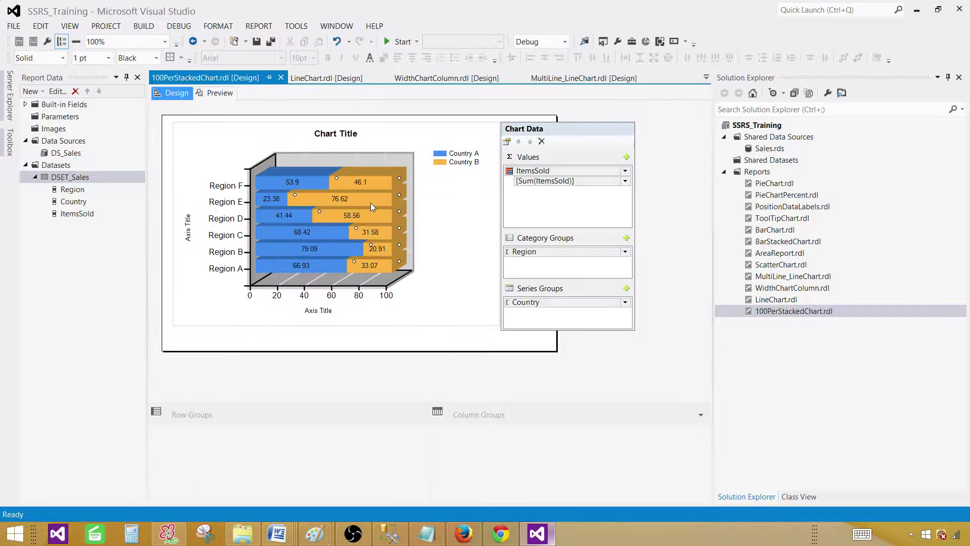
right_click(413, 191)
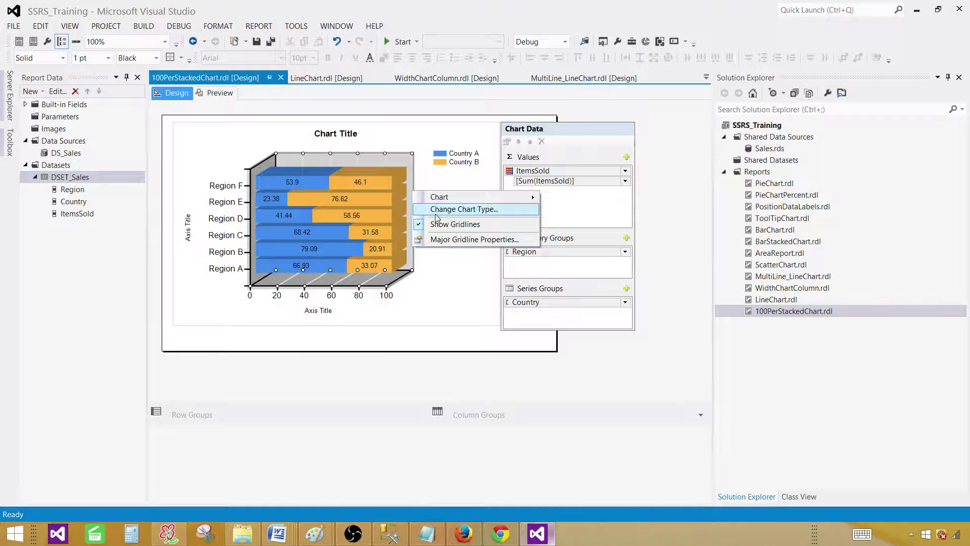
left_click(421, 170)
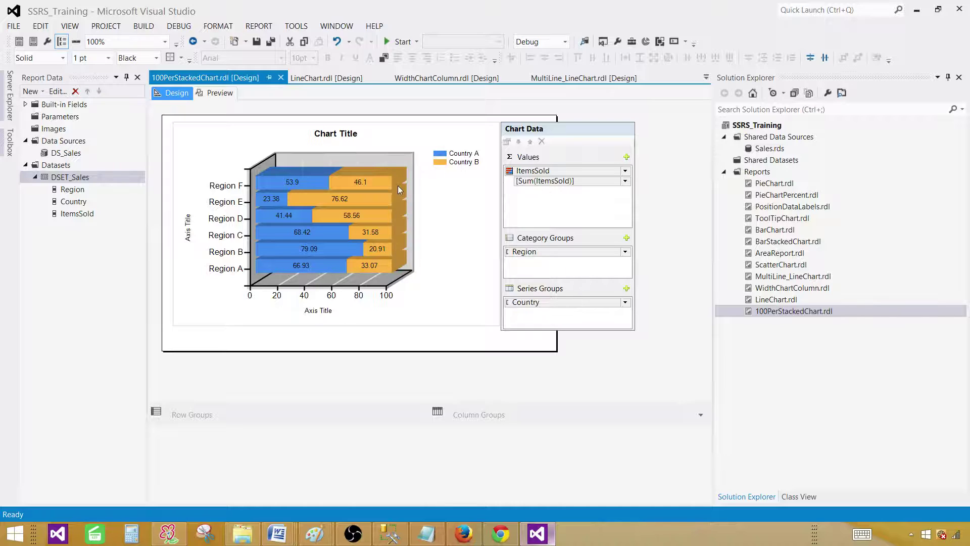
left_click(398, 189)
right_click(395, 165)
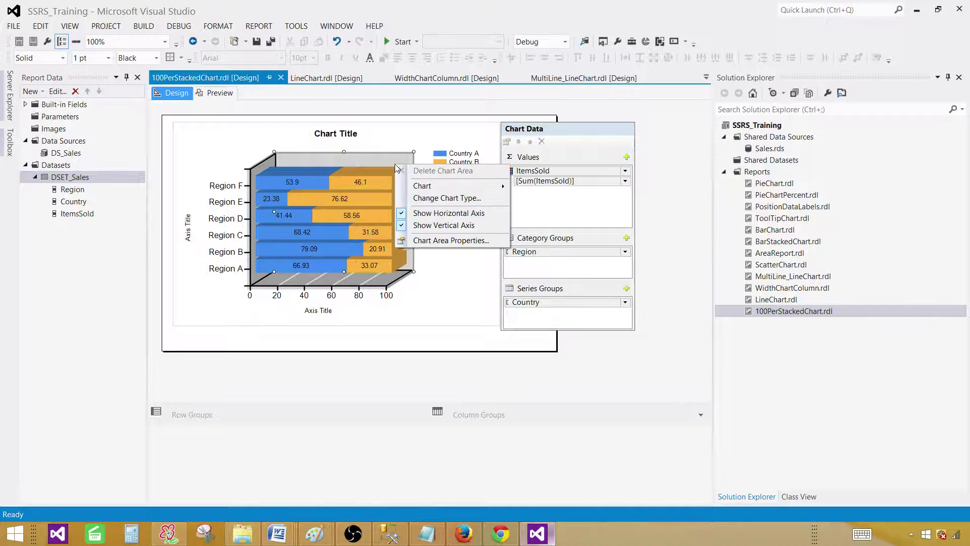
left_click(435, 198)
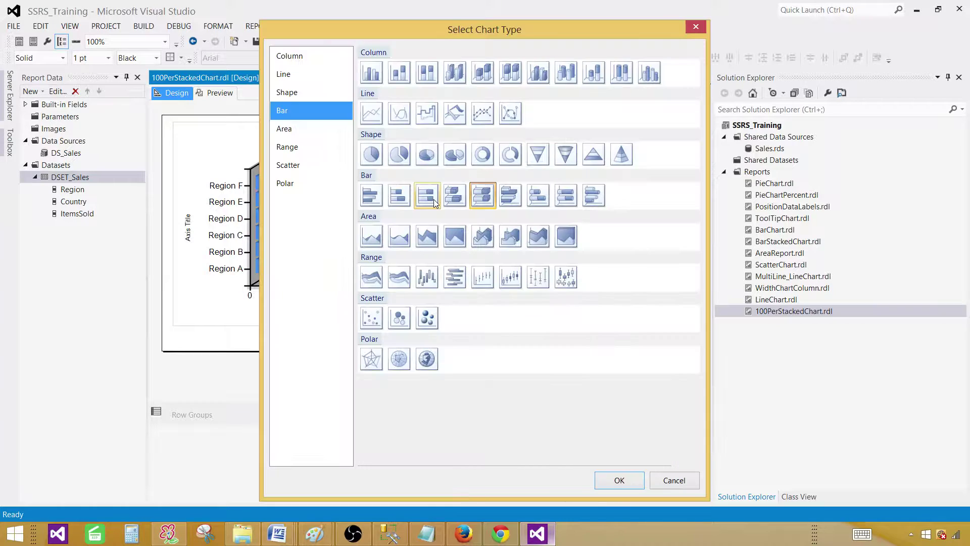
left_click(508, 76)
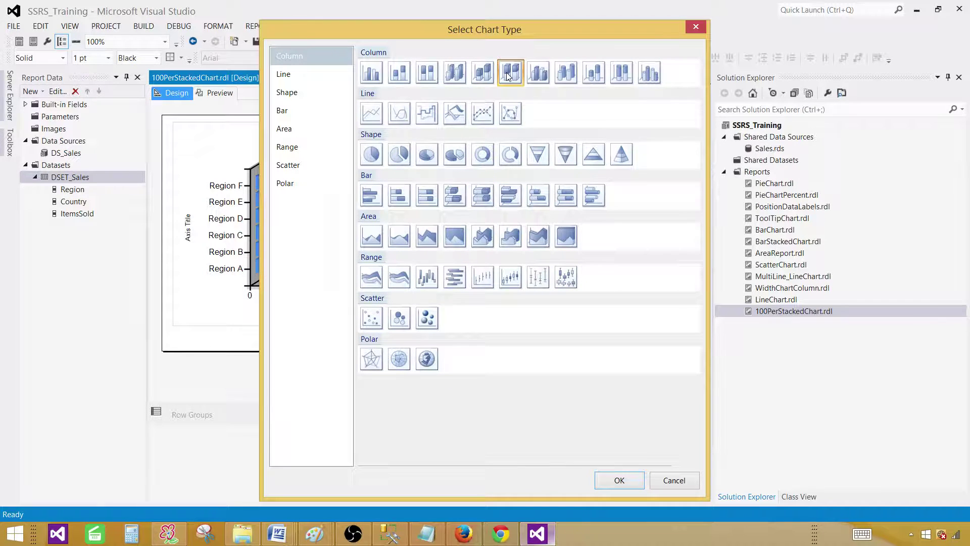
left_click(620, 481)
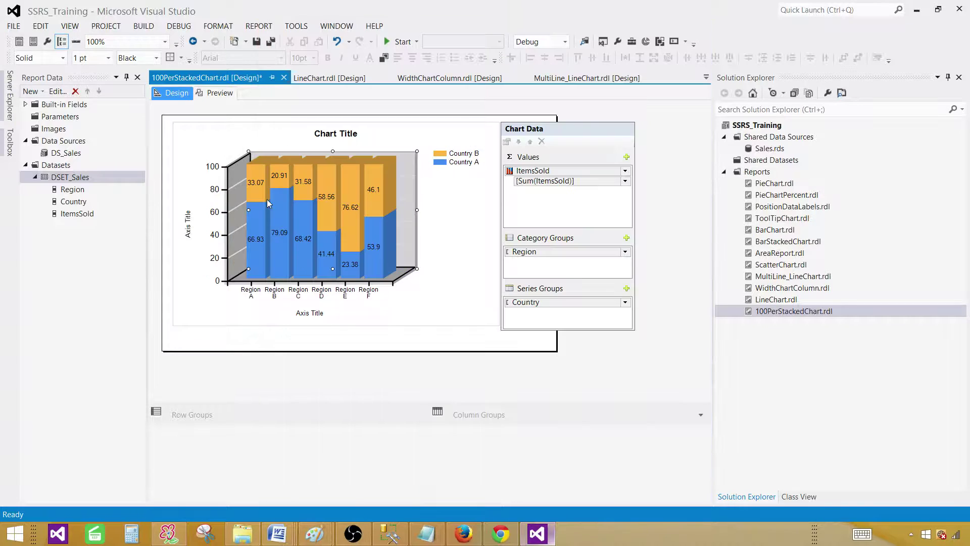
left_click(227, 94)
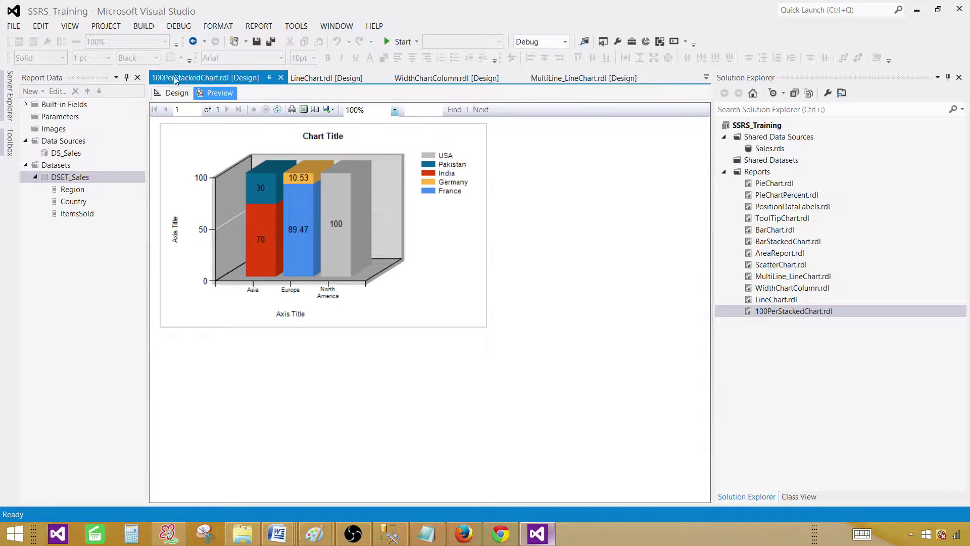
left_click(177, 93)
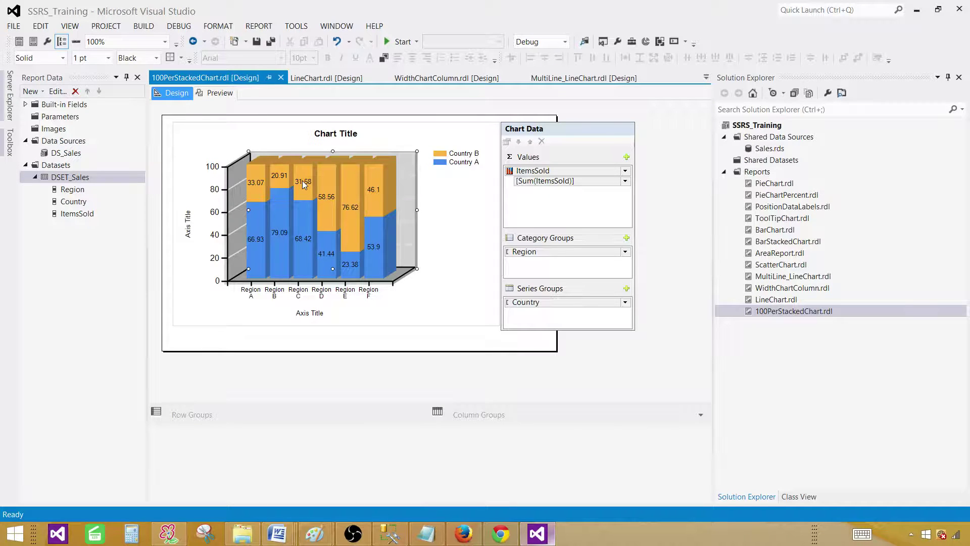
- Set the data label font to 9pt, bold, italic, Lime and underlined in Series Label Properties
left_click(305, 182)
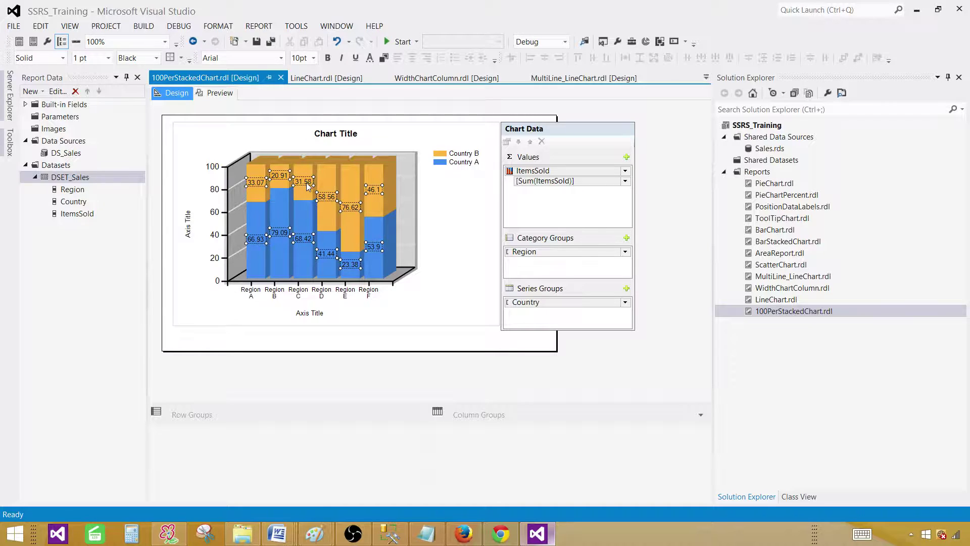
right_click(307, 186)
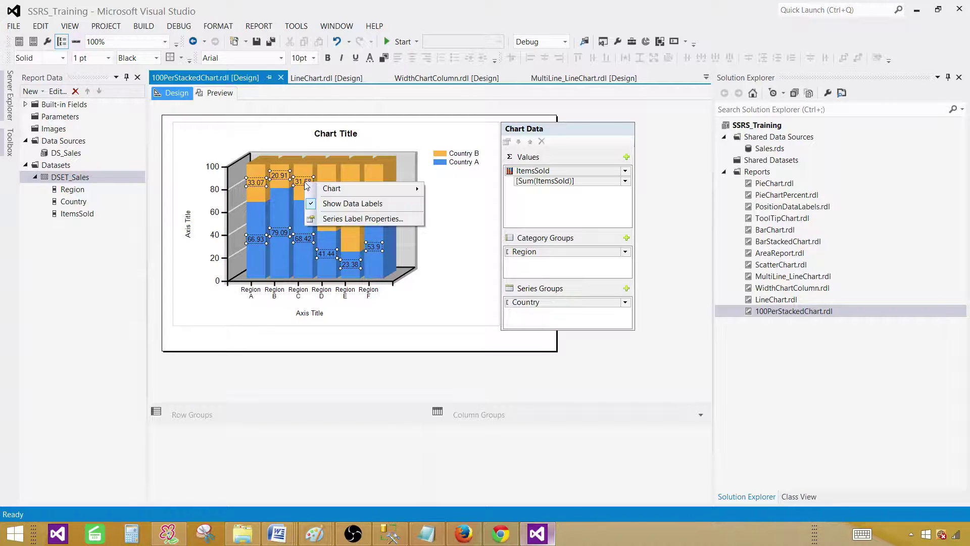
left_click(329, 219)
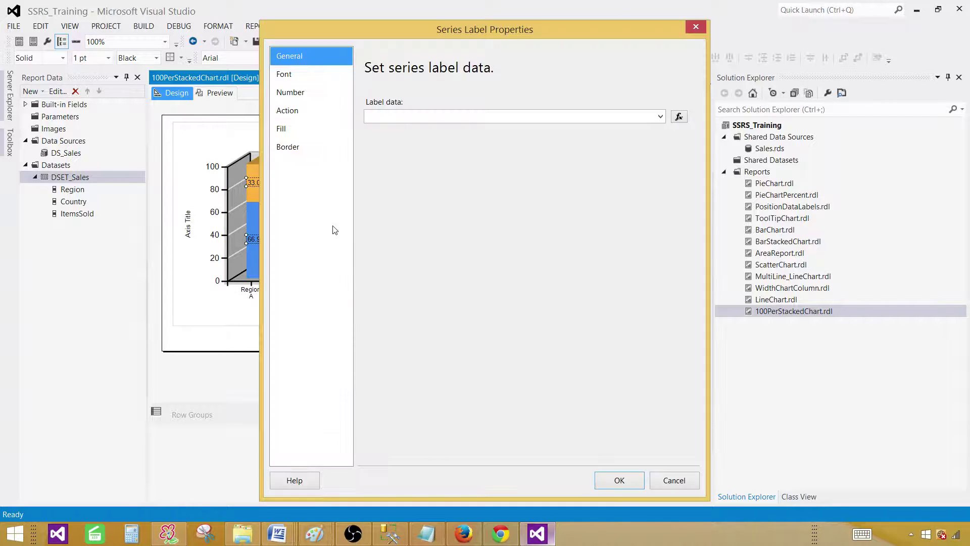
left_click(311, 76)
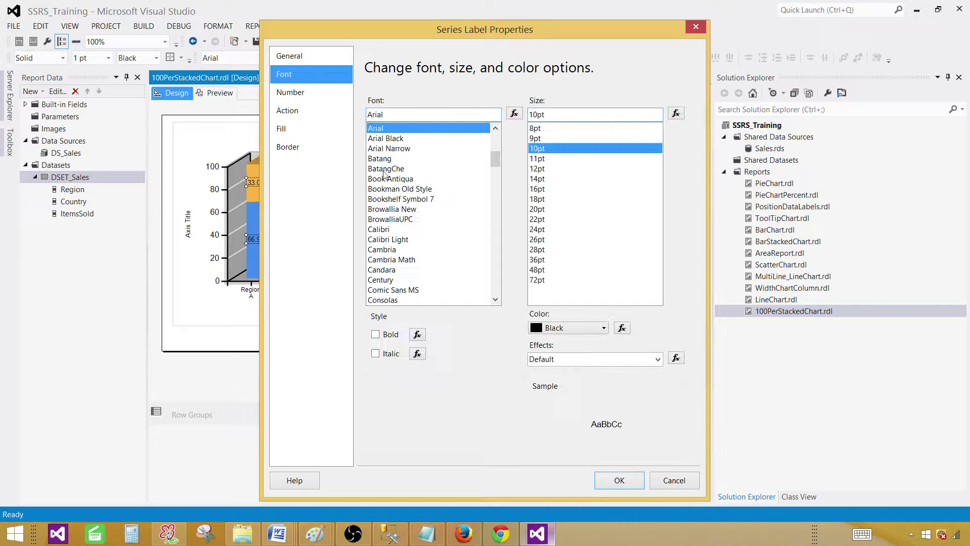
left_click(542, 141)
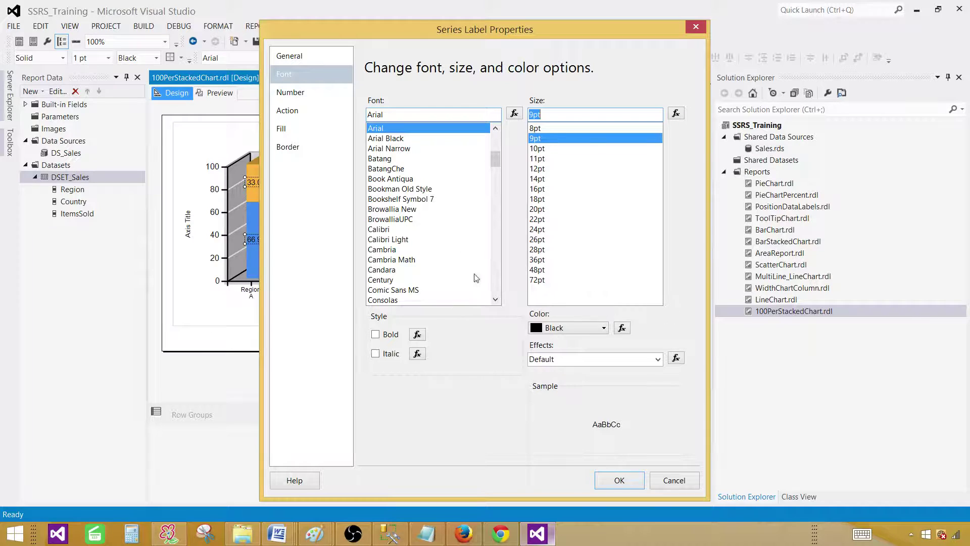
left_click(376, 335)
left_click(376, 354)
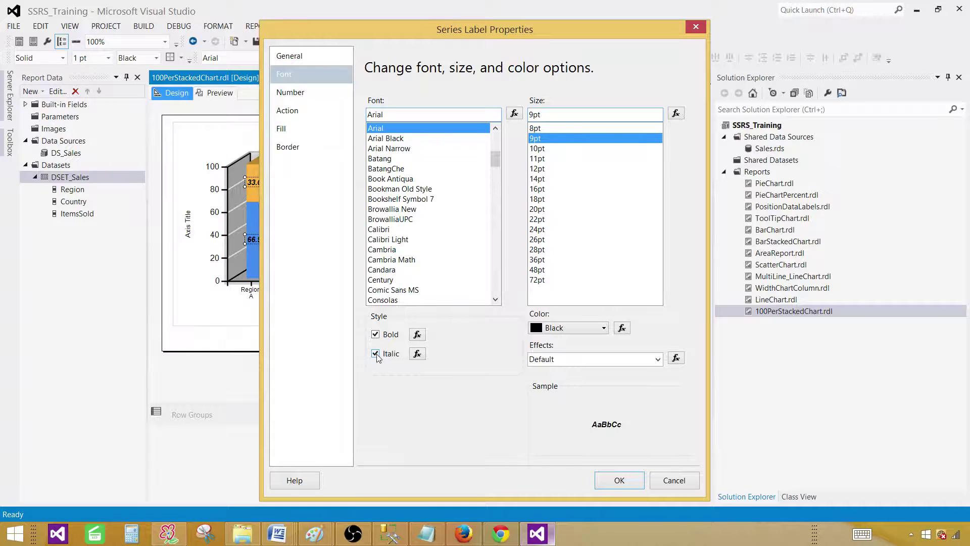
left_click(604, 328)
left_click(555, 387)
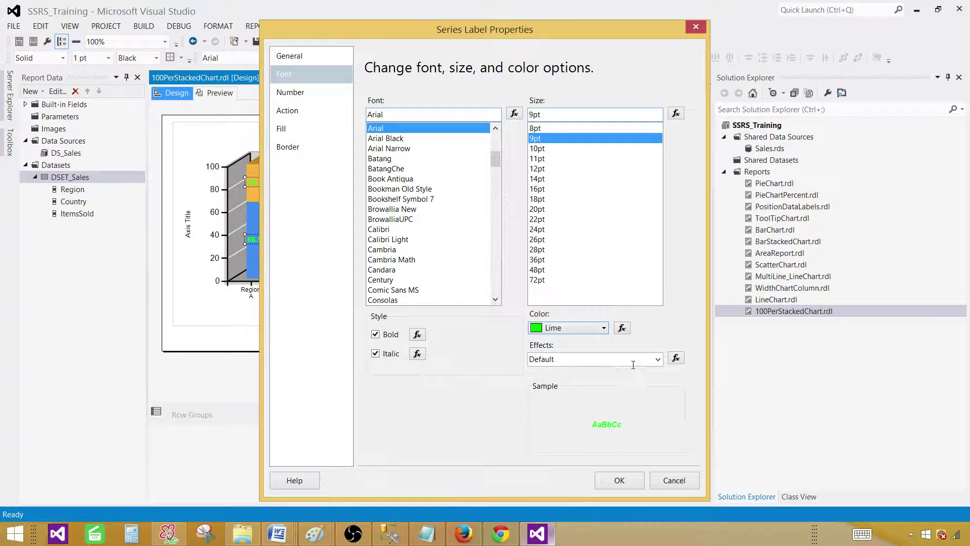
left_click(658, 360)
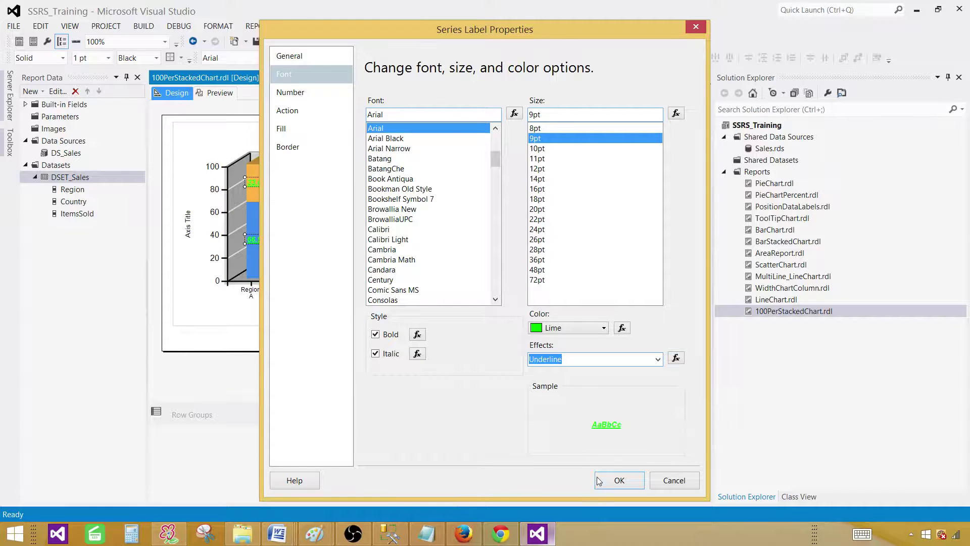
left_click(618, 480)
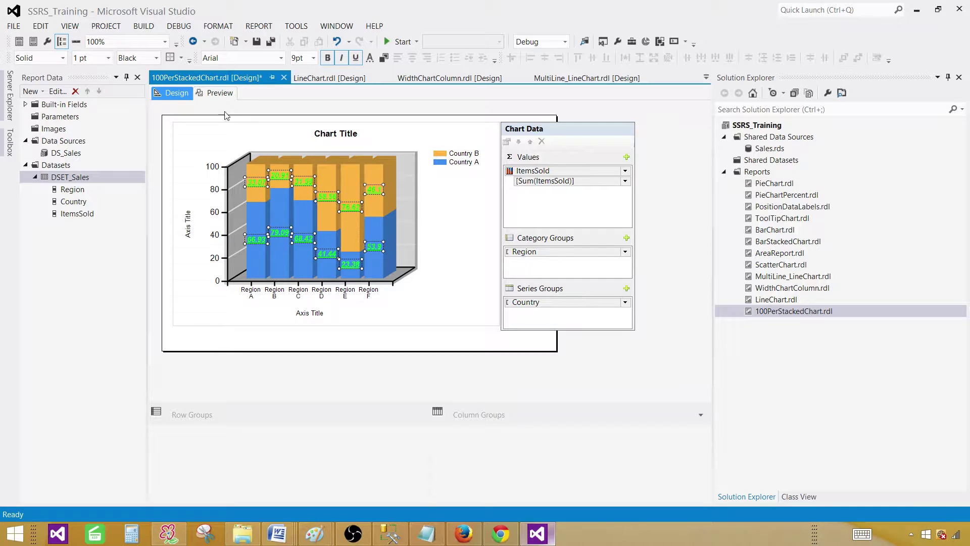
- Preview the report to check the bold, italic, underlined Lime labels on the 3-D columns
left_click(220, 92)
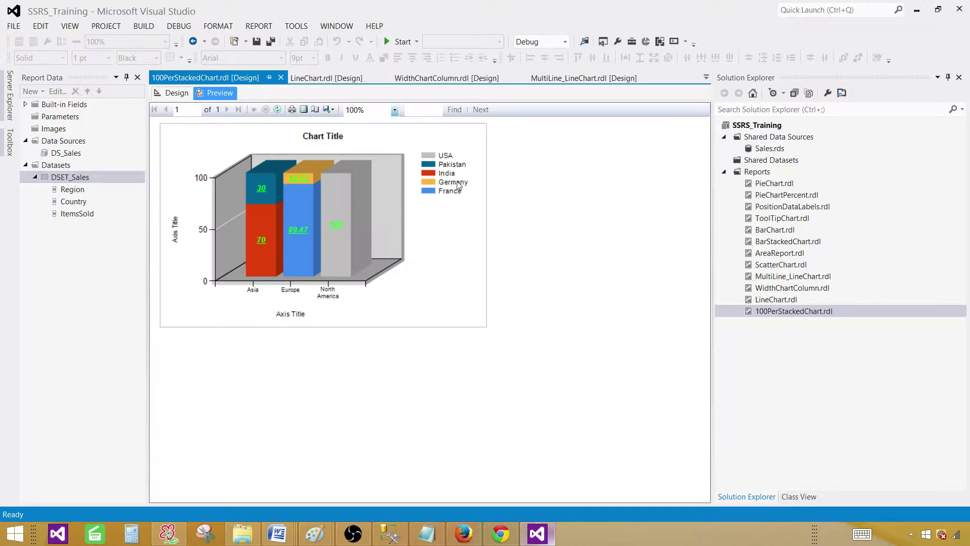